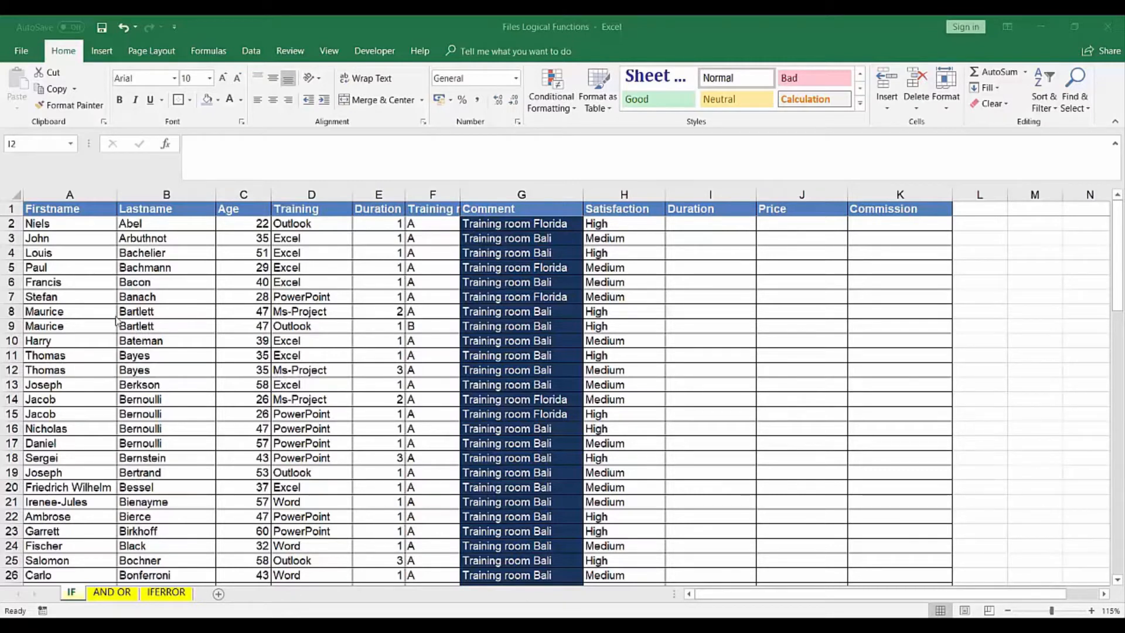
Set the age in cell C2 to 55 and the age in cell C4 to 25.
click(246, 224)
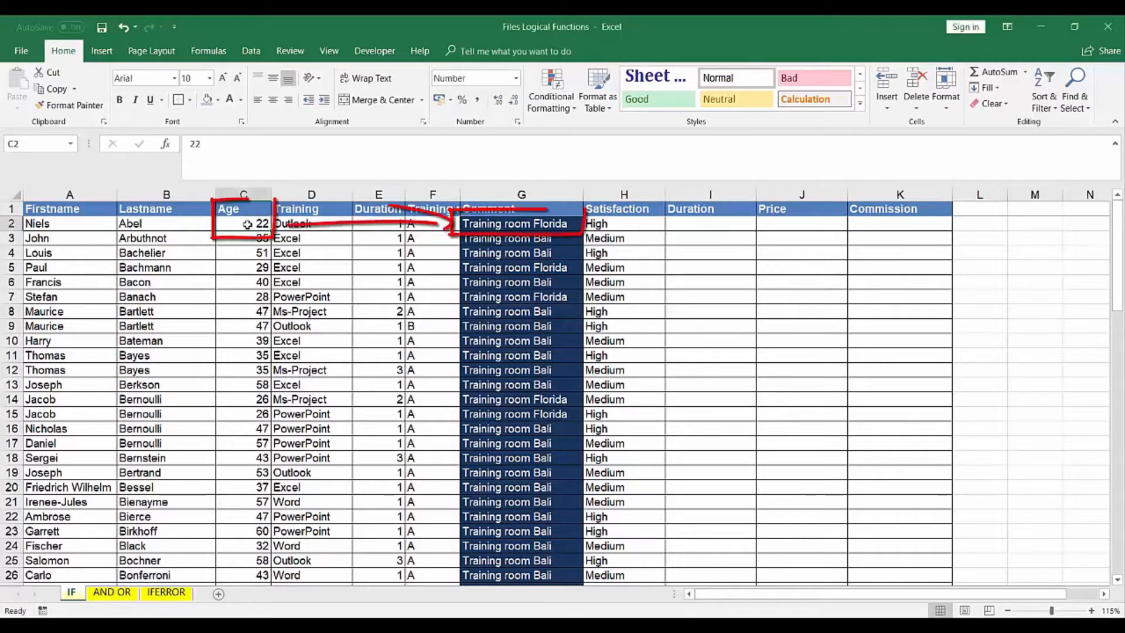
text(55)
key(Return)
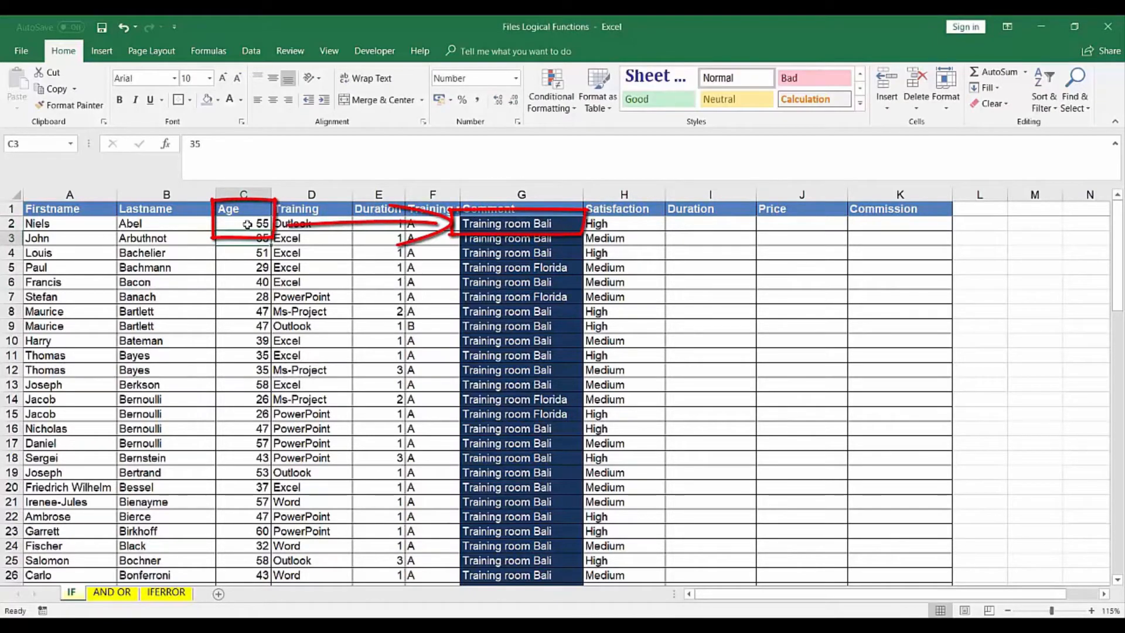
click(256, 252)
text(2)
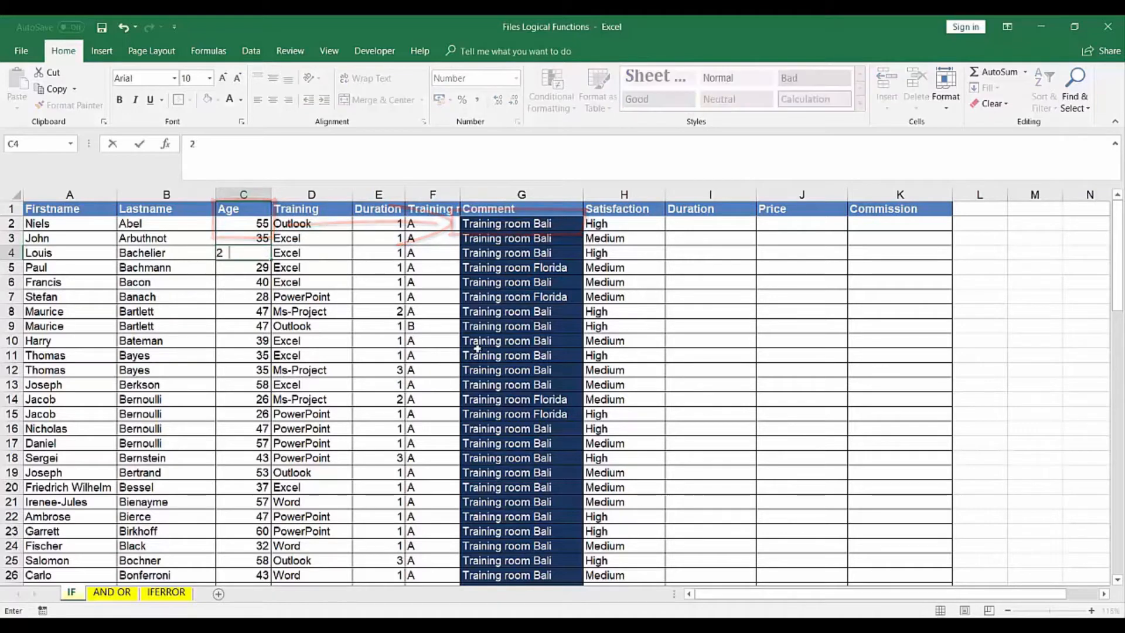
text(5)
key(Return)
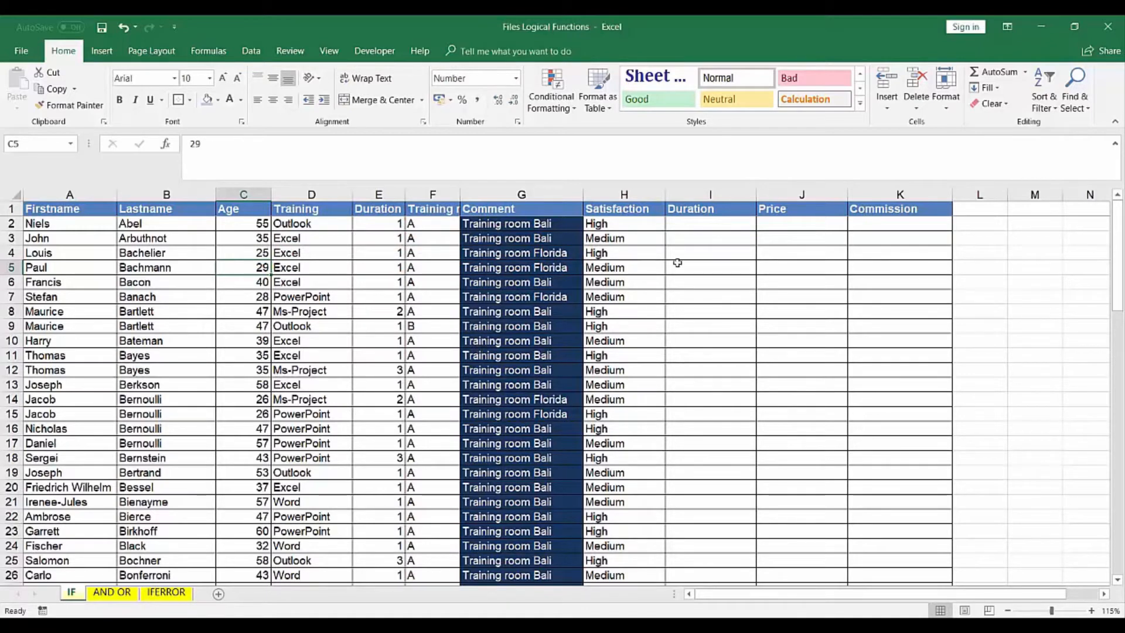
Start an IF formula in cell I2 that tests whether the duration in E2 is at least 2 (E2>=2).
click(694, 222)
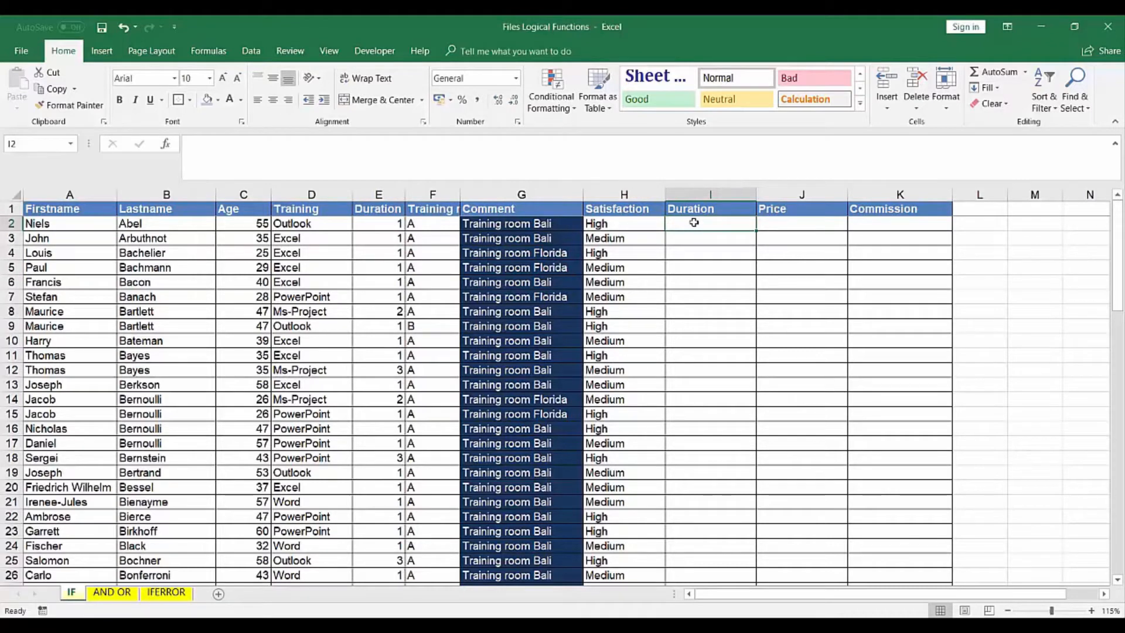
text(=)
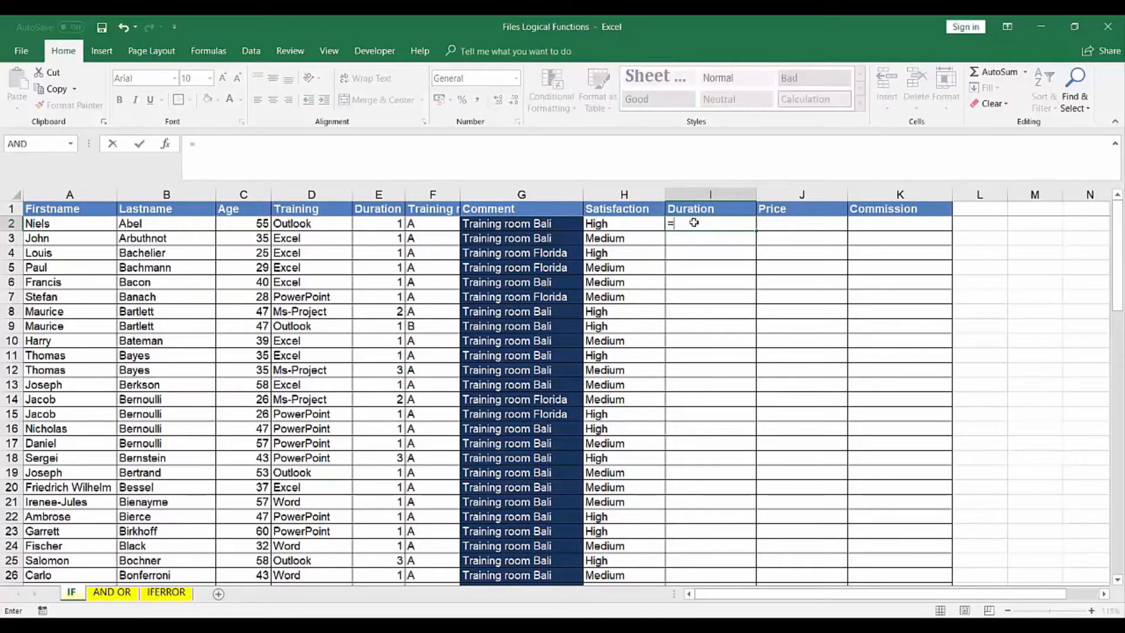
text(if)
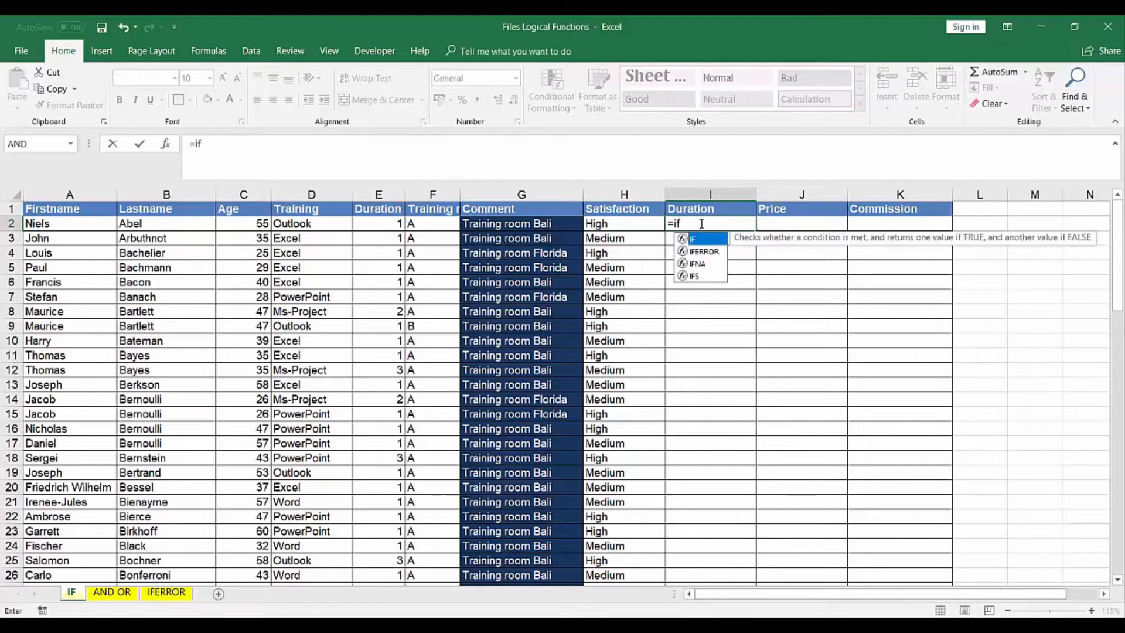
double_click(703, 243)
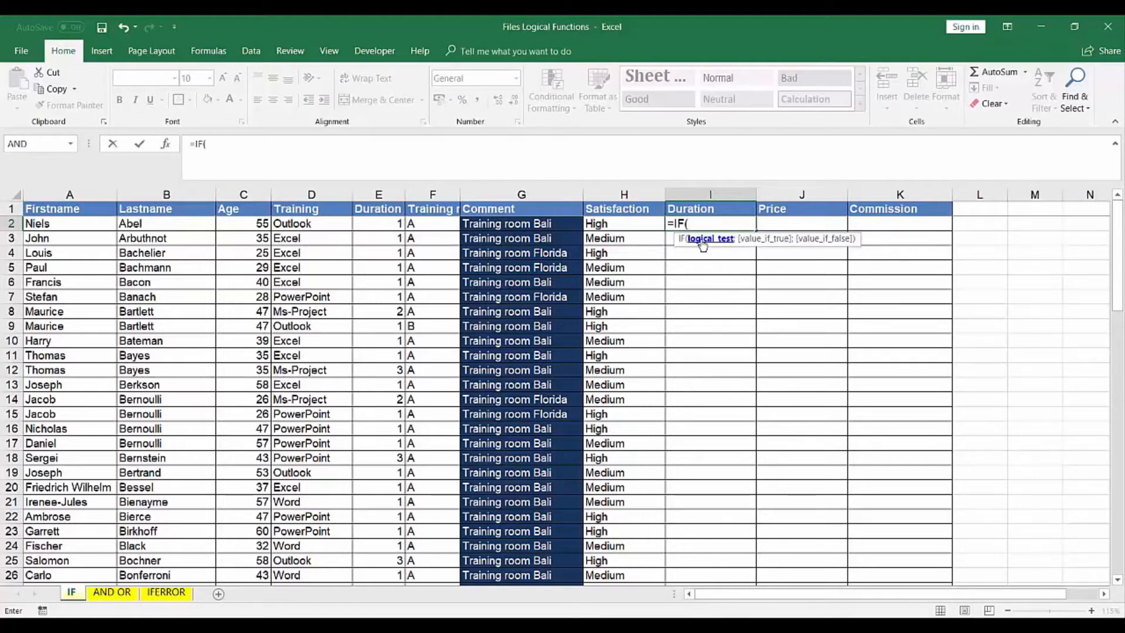
click(381, 223)
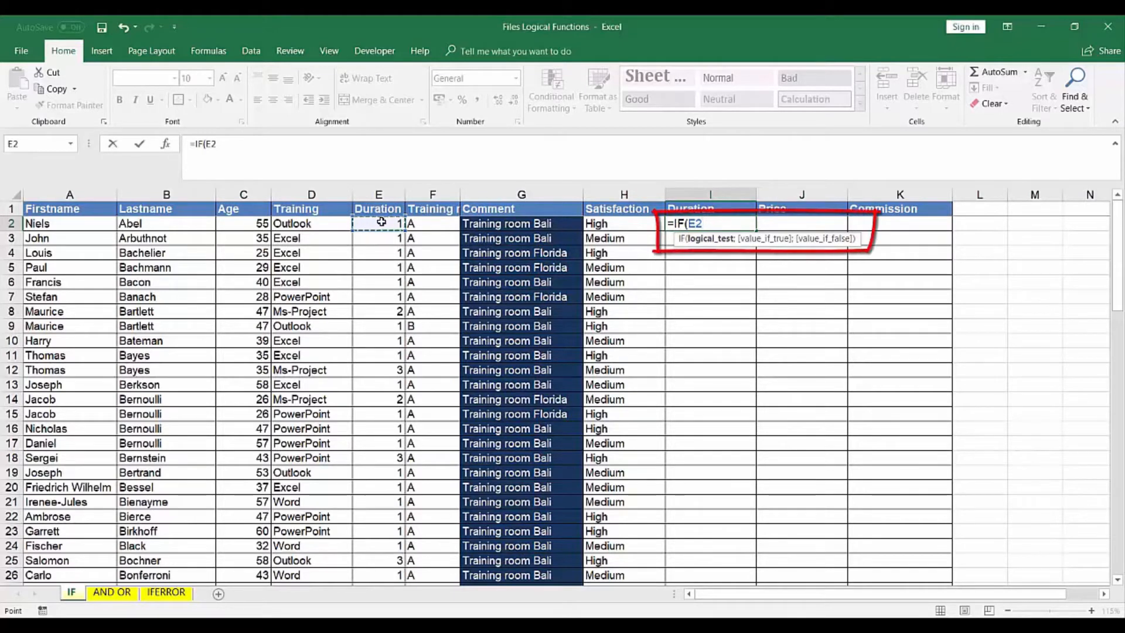
text(>=)
key(Caps_Lock)
text(2)
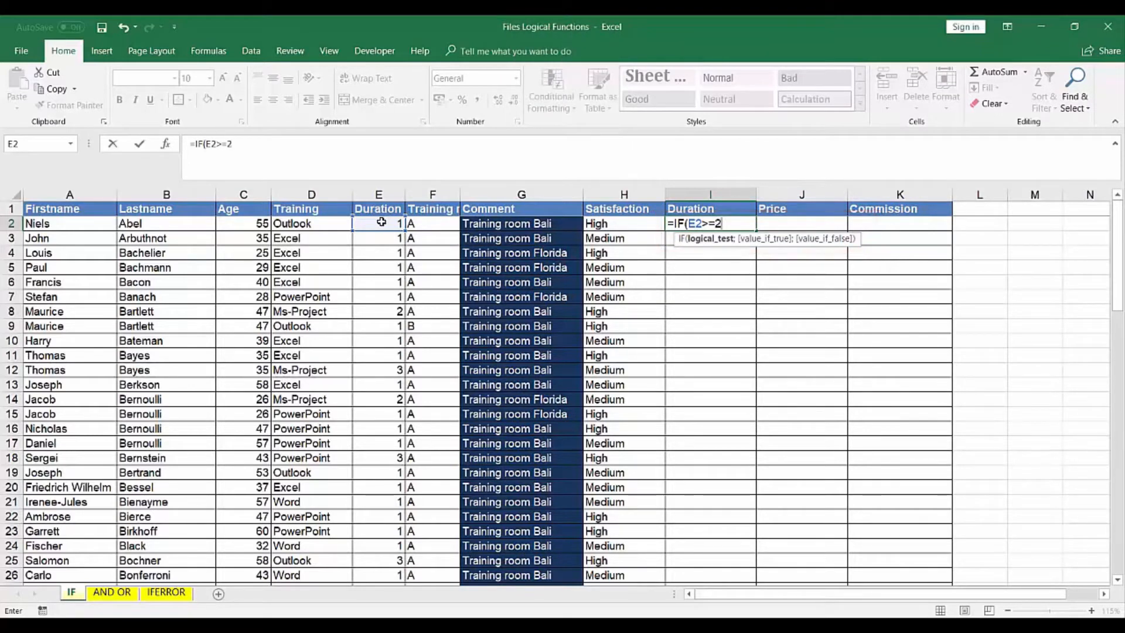
key(Caps_Lock)
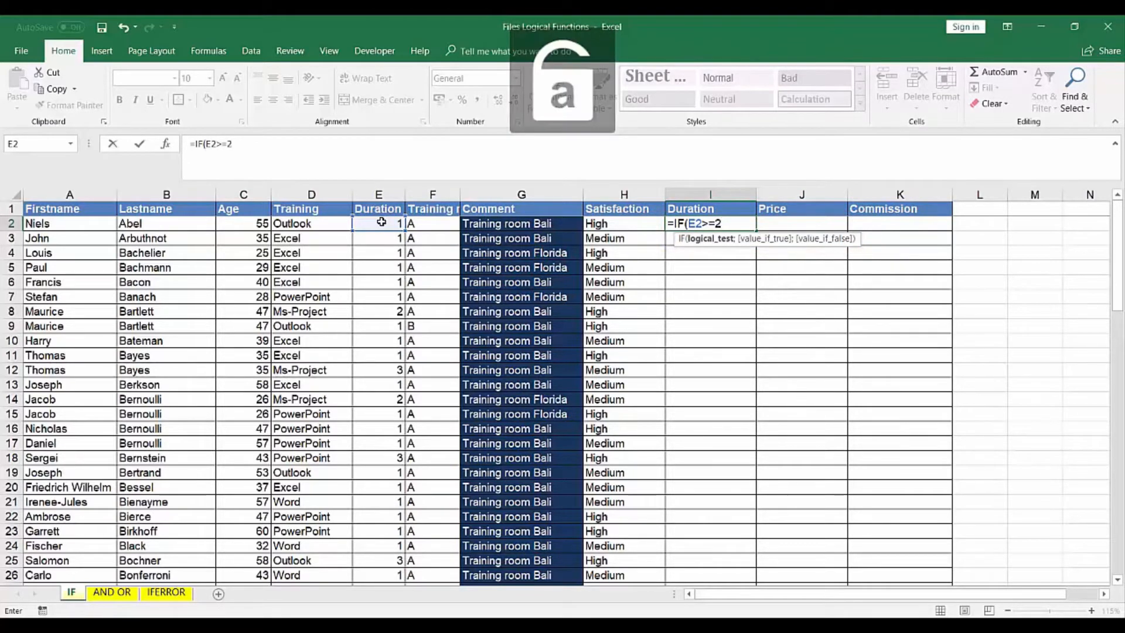
text(;)
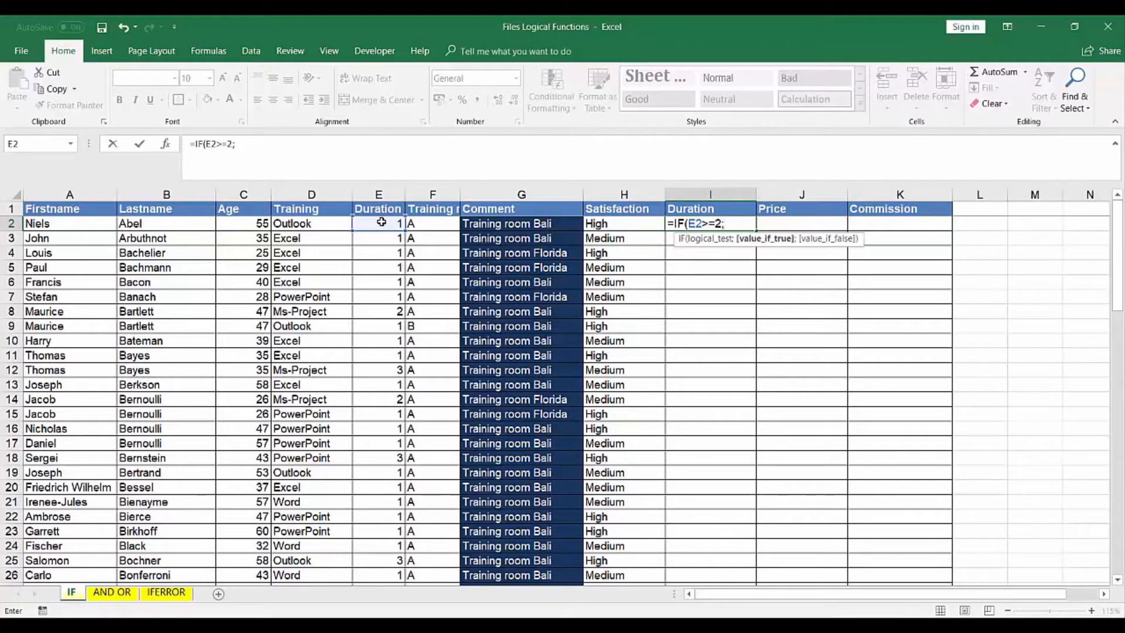
Complete the IF formula in I2 with "To be reduced" as the true value and "Great" as the false value.
text(")
key(Caps_Lock)
text(T)
key(Caps_Lock)
text(ob)
key(BackSpace)
text(be reduced)
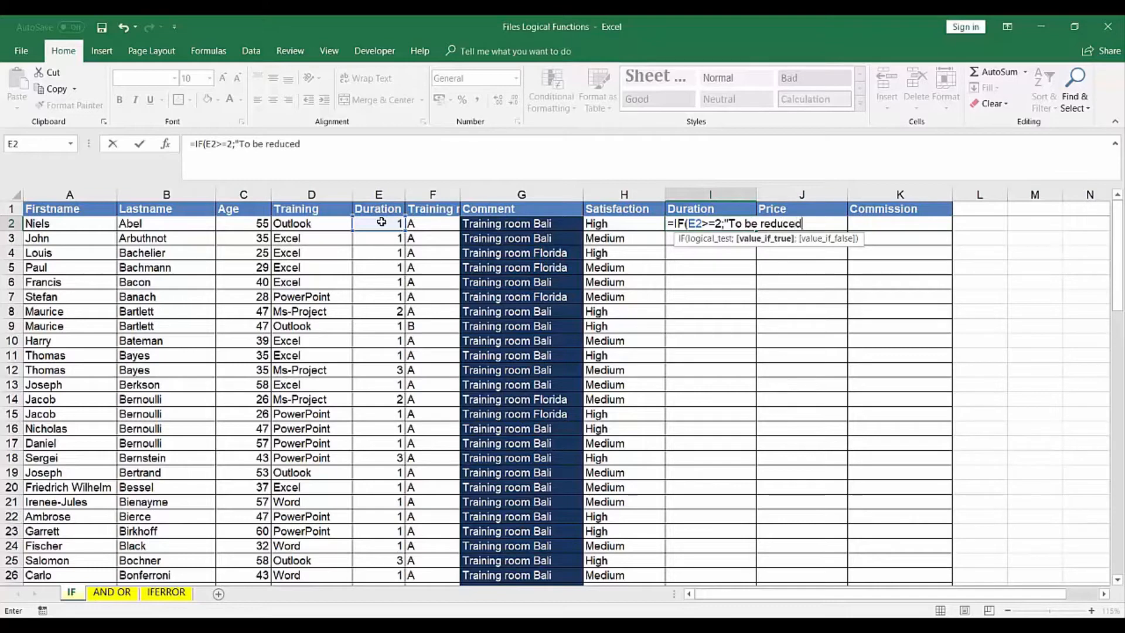
text(";)
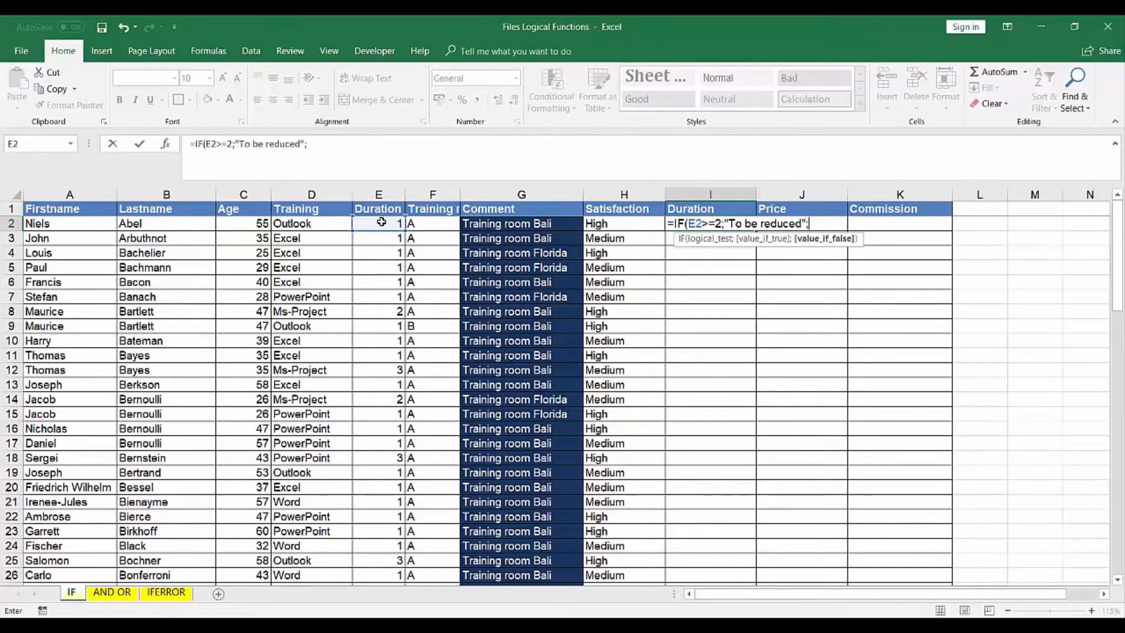
text("G)
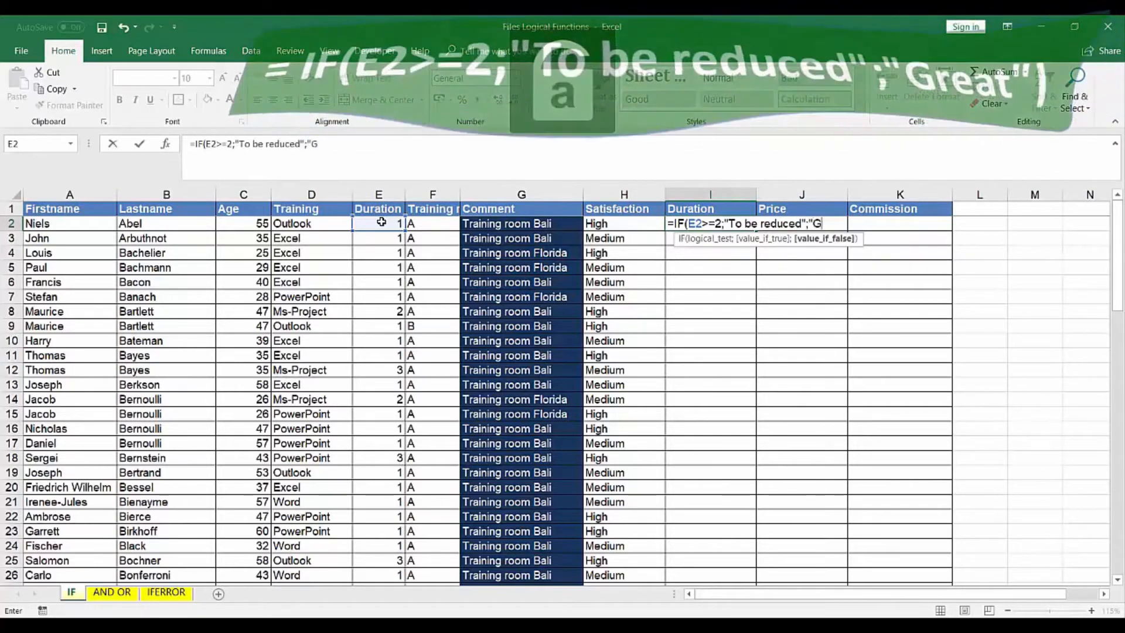
text(reat"))
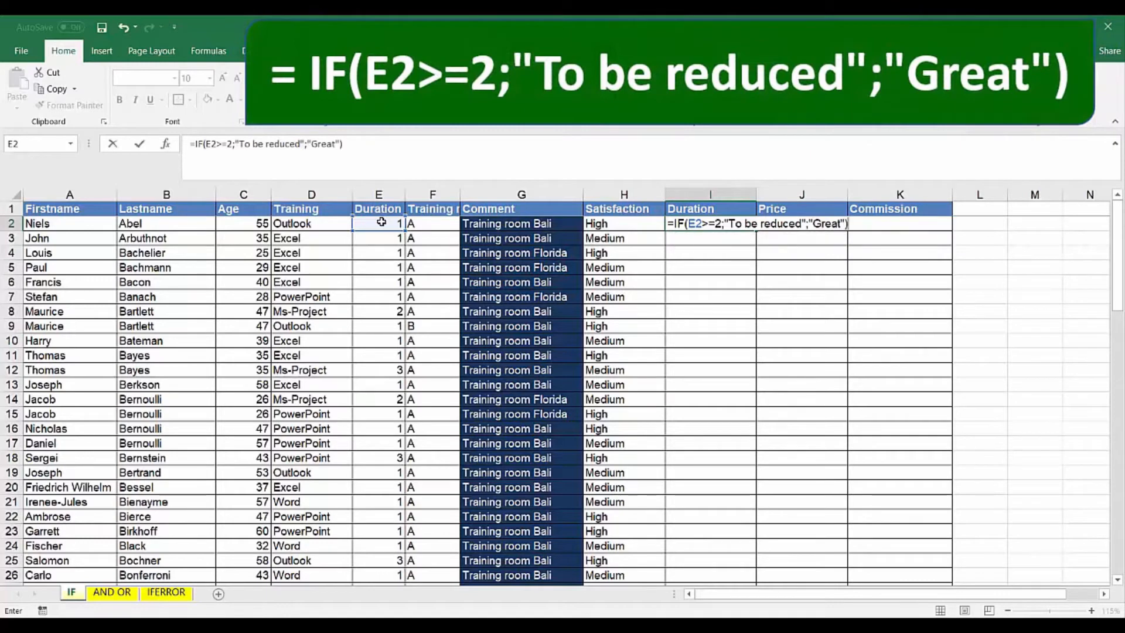
key(Return)
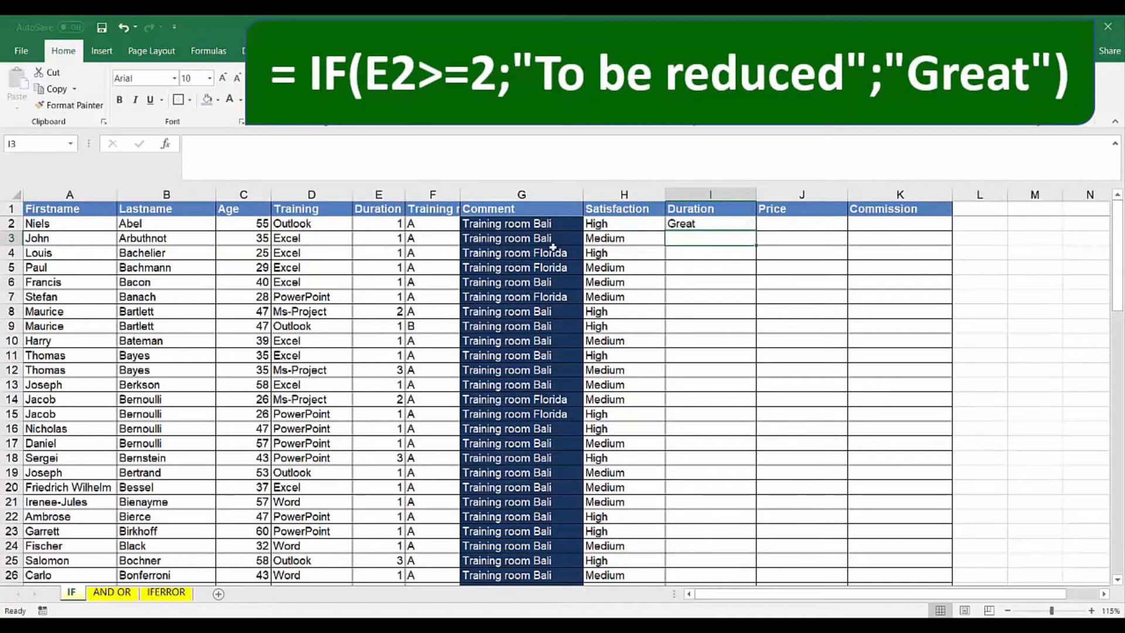
Fill the IF formula from I2 down the rest of the second Duration column.
click(729, 222)
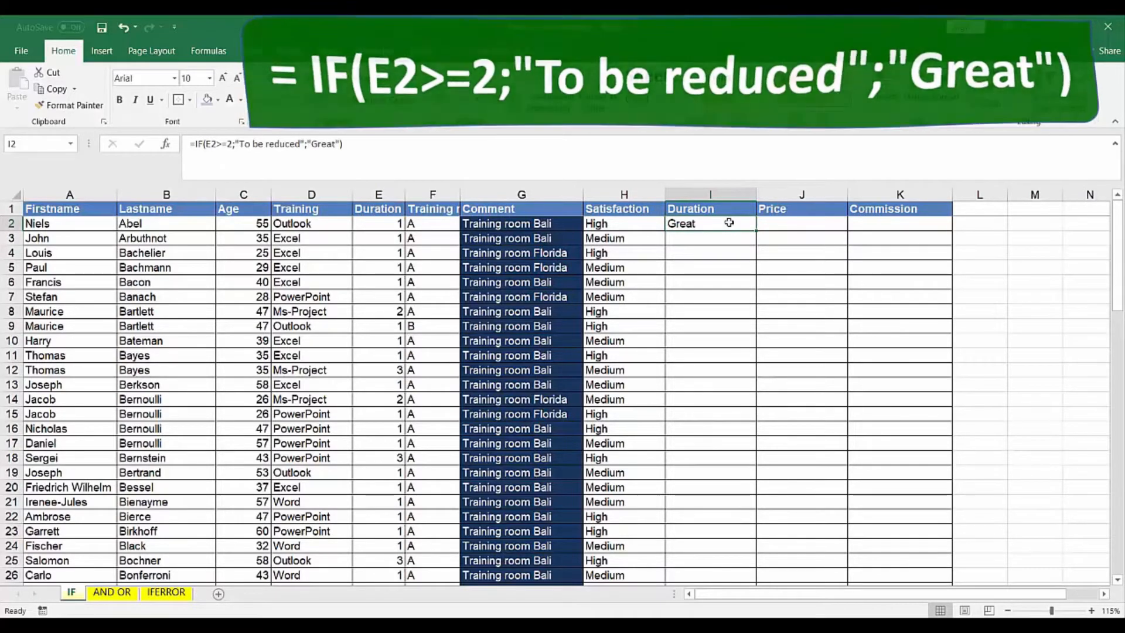
drag(756, 231, 756, 233)
double_click(756, 233)
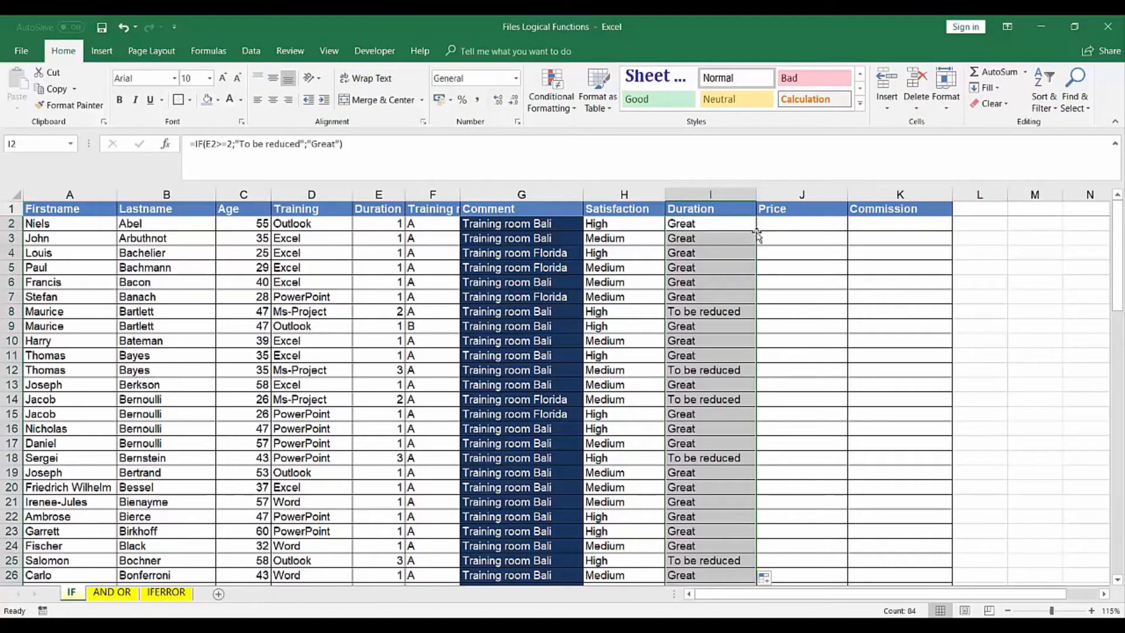
click(702, 223)
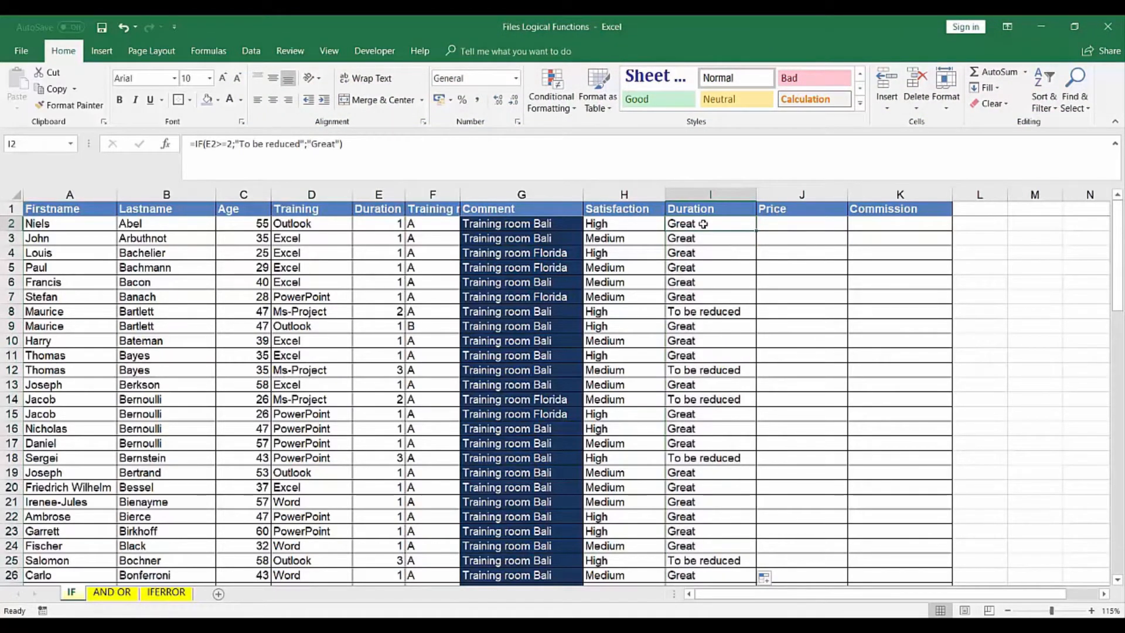
Set the training duration in cell E2 to 6.
click(383, 224)
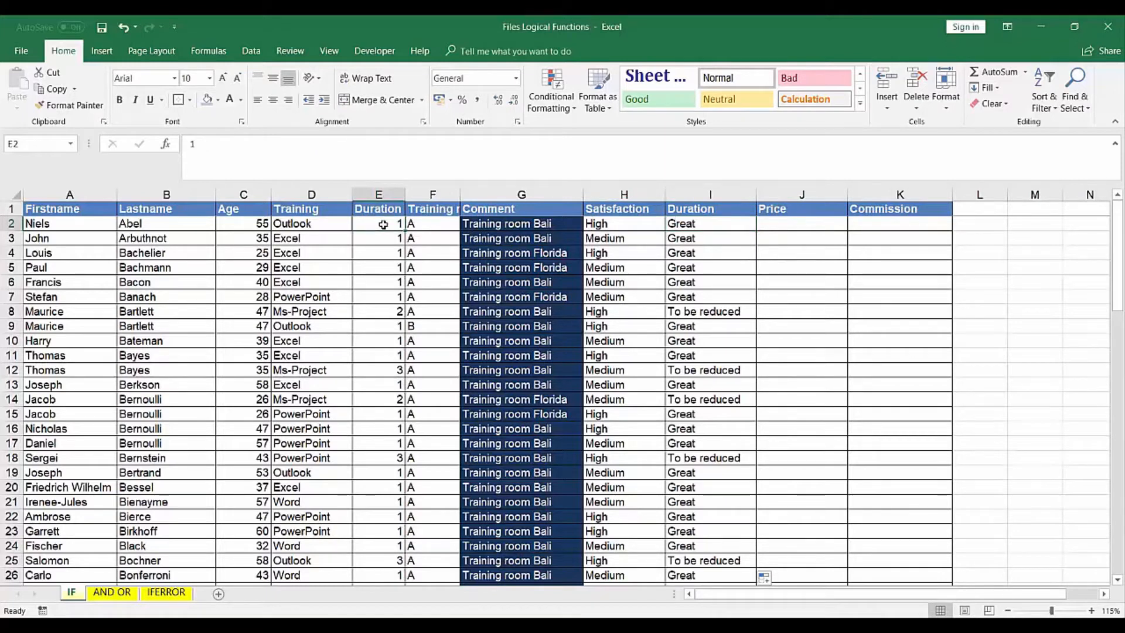
text(6)
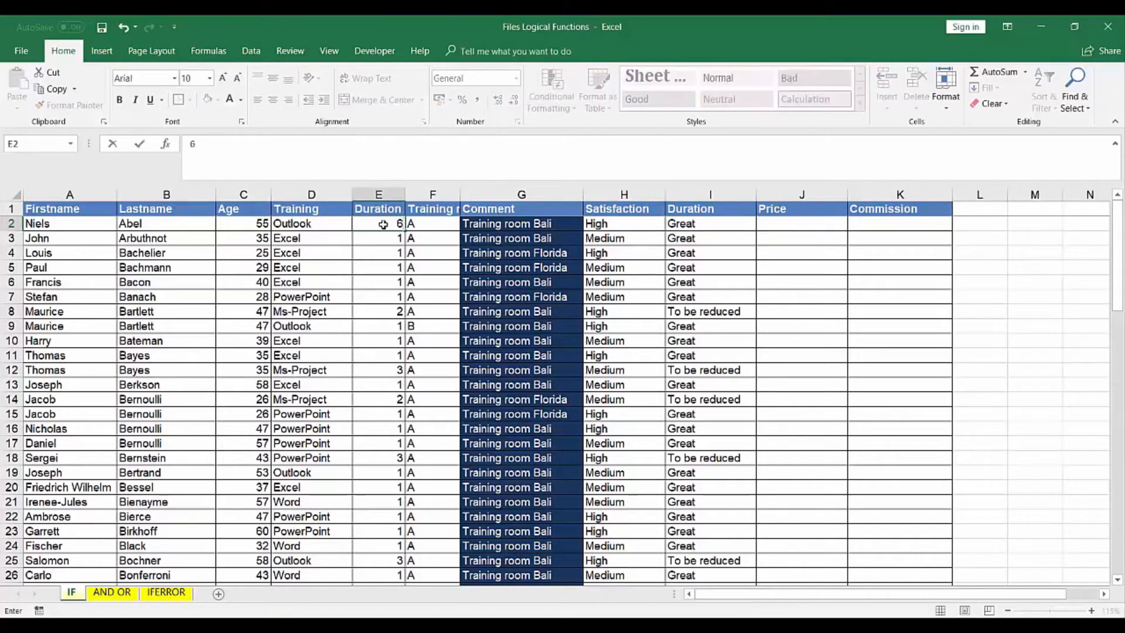
key(Return)
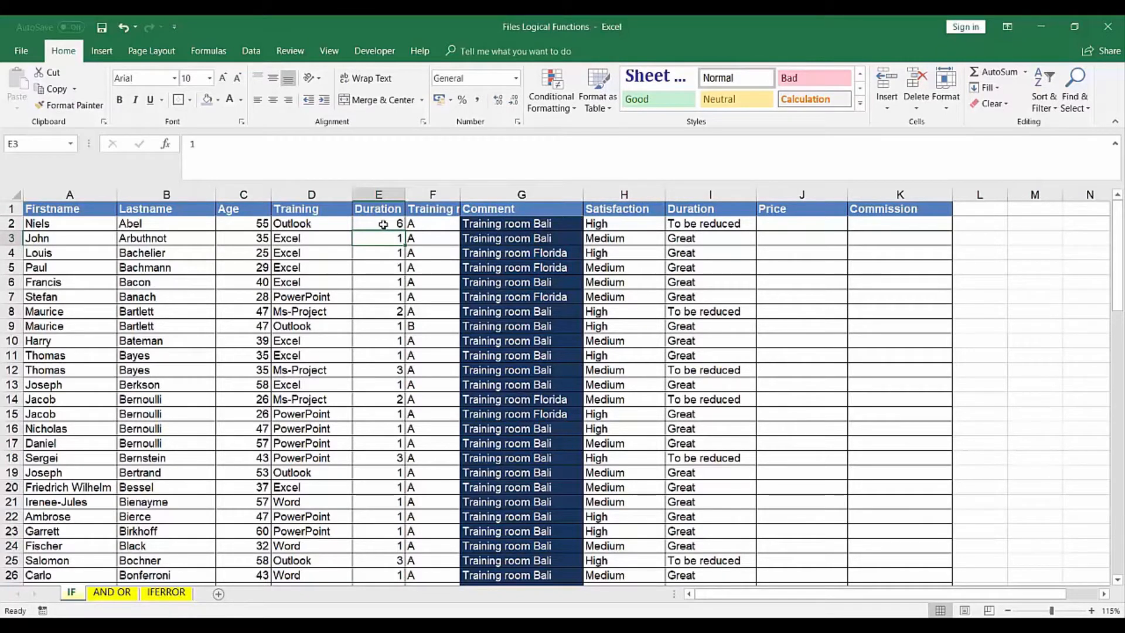
Start an IF formula in Price cell J2 that tests whether the duration in E2 is below 2 (E2<2).
click(798, 222)
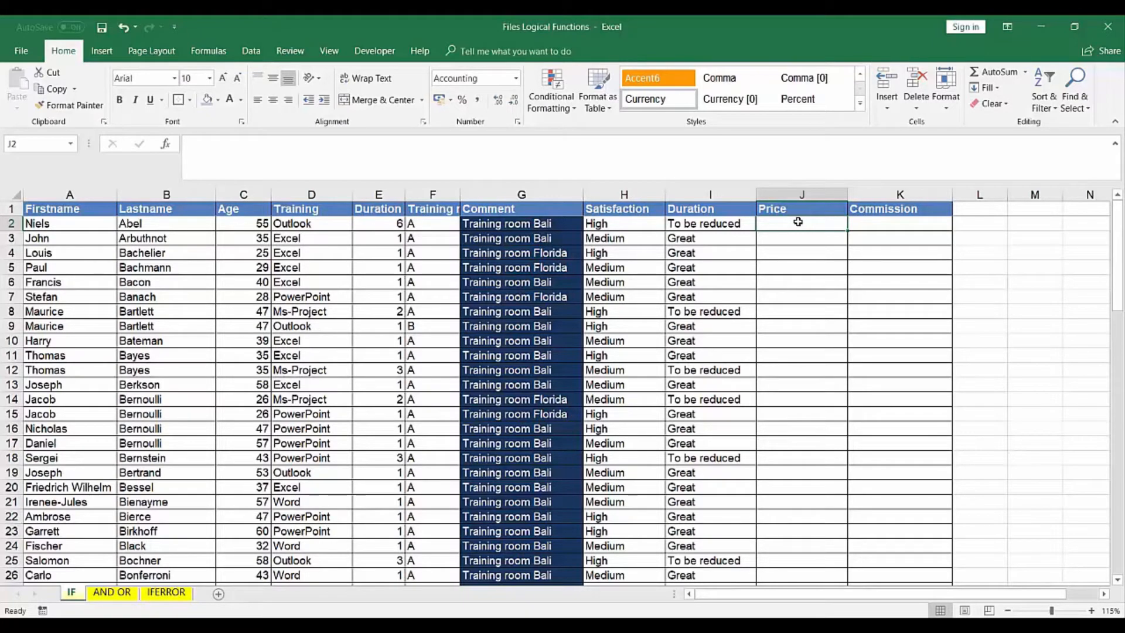
text(=if)
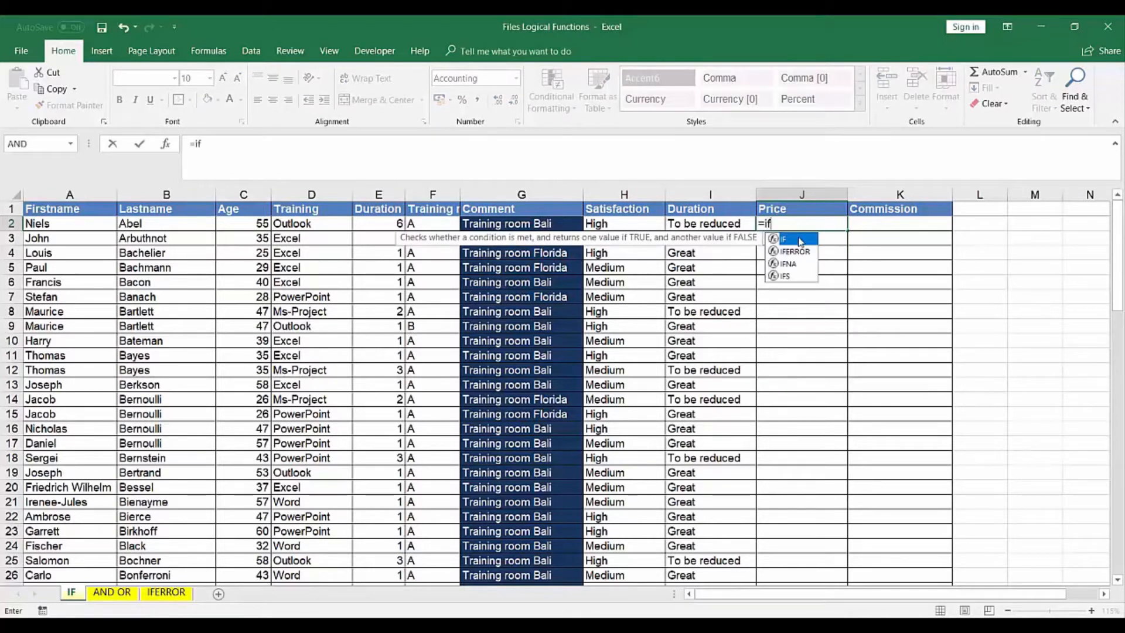
double_click(797, 239)
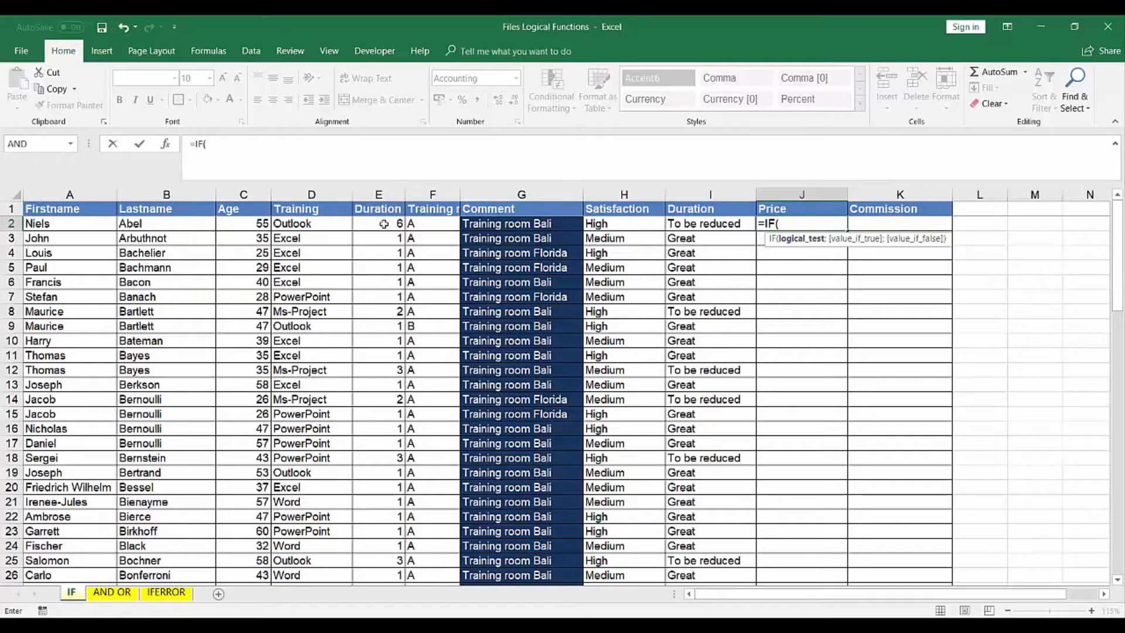
click(383, 224)
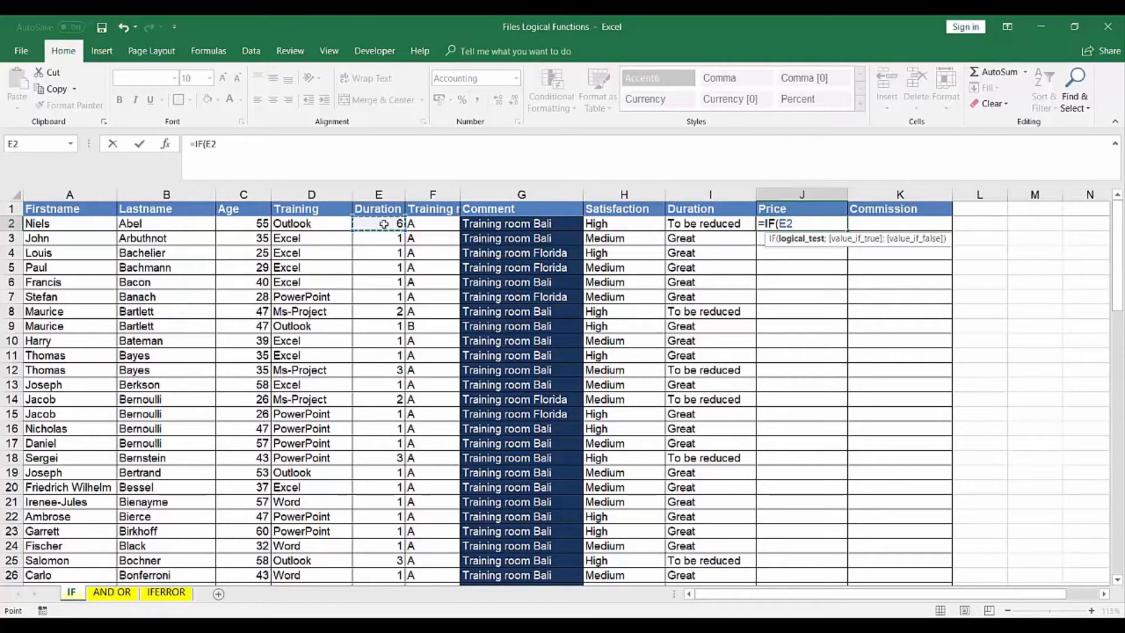
text(<)
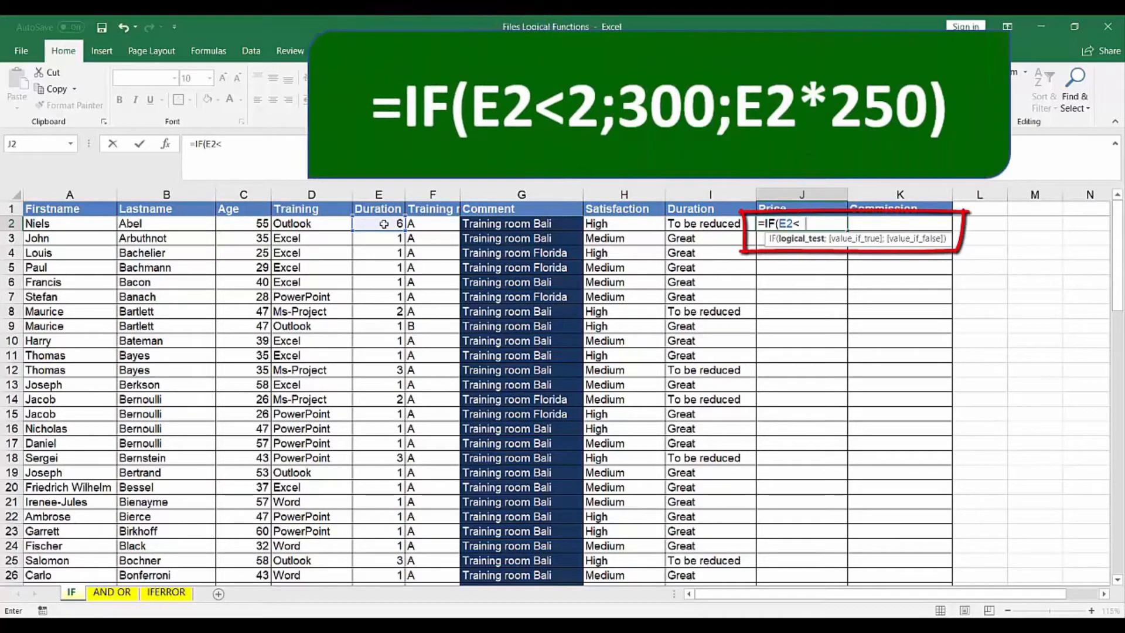
text(2;)
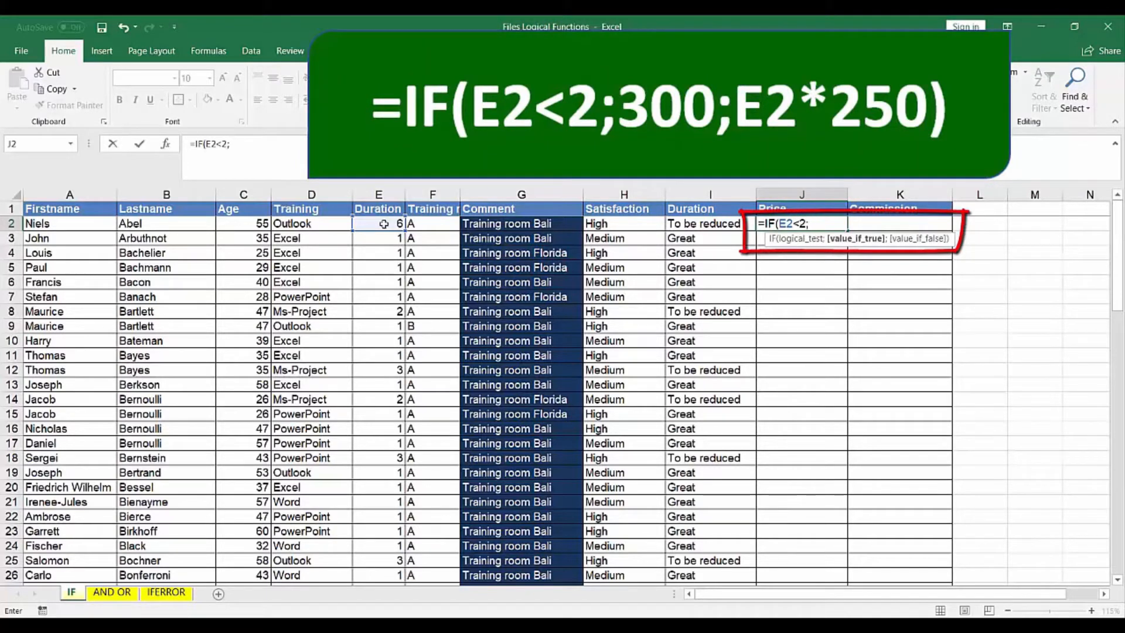
Complete the IF formula in J2 with 300 as the true value and E2*250 as the false value.
text(300;)
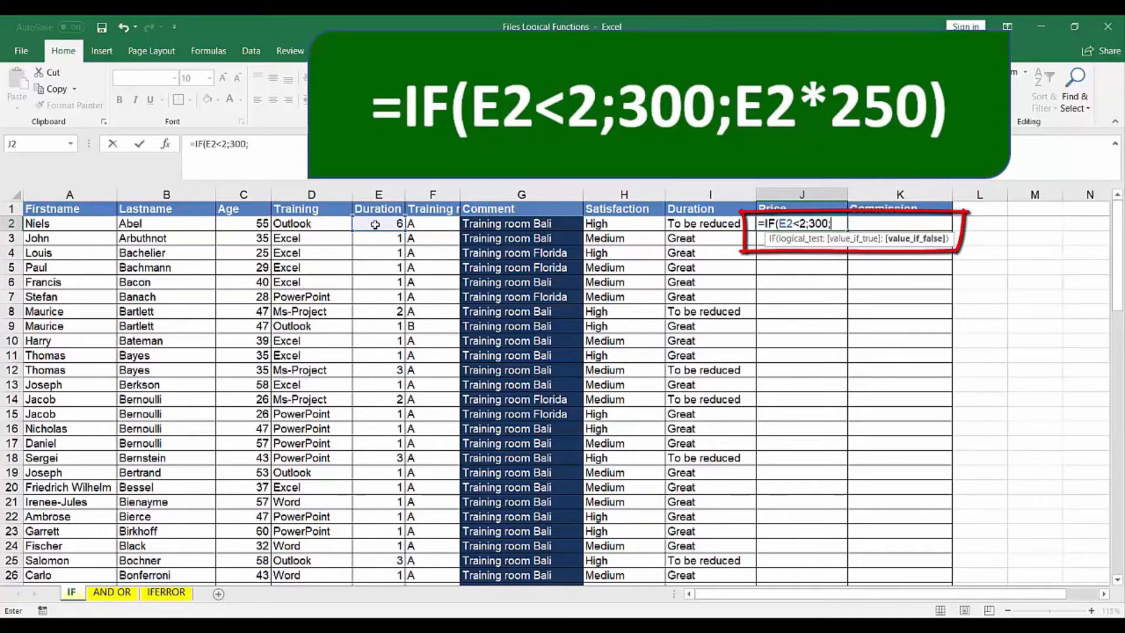
click(375, 225)
text(*)
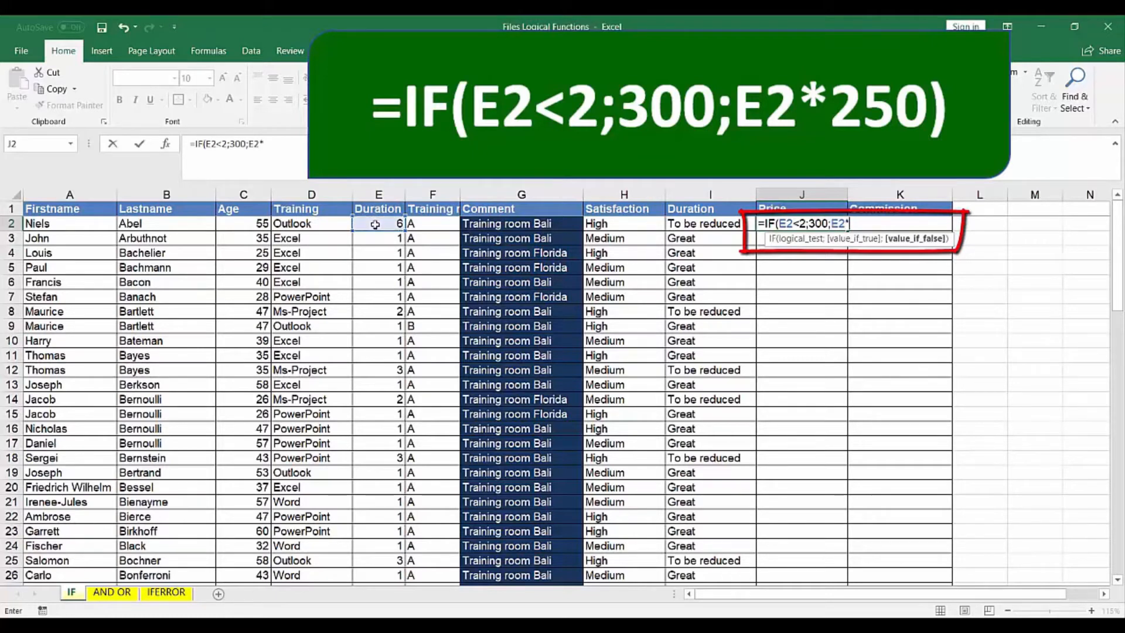
text(250))
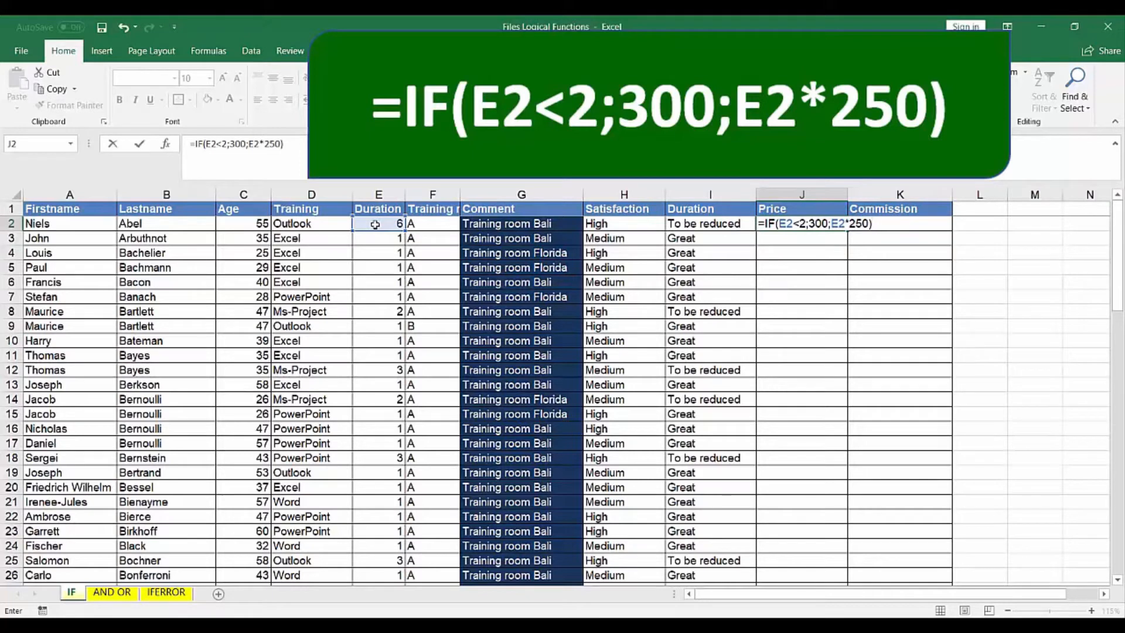
key(Return)
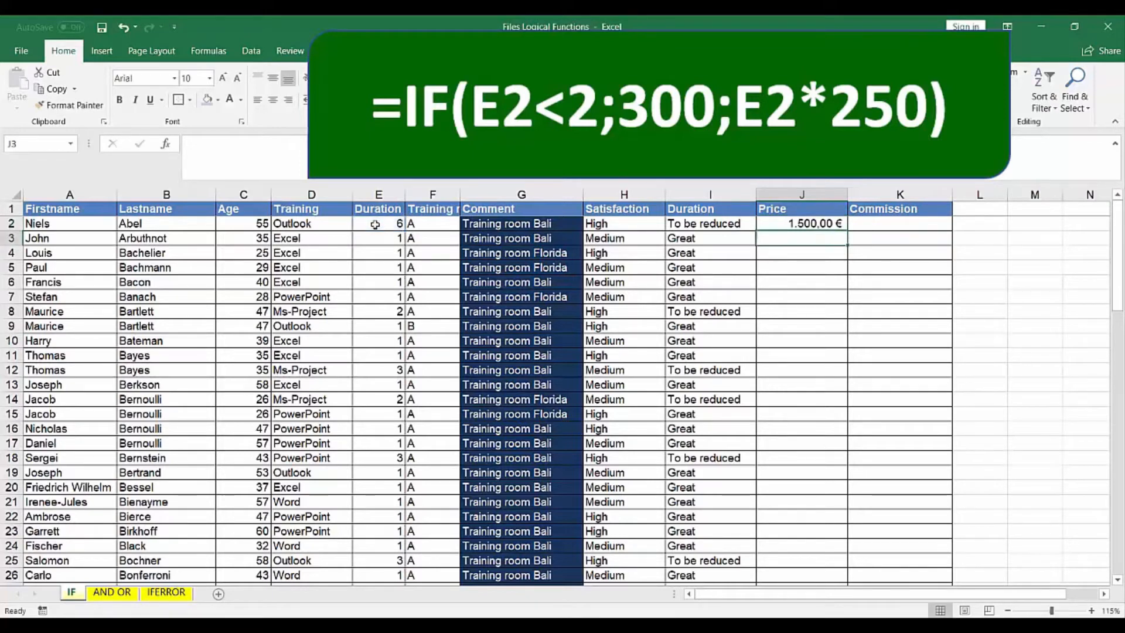
Fill the price formula from J2 down the Price column and select duration cell E2.
click(836, 227)
double_click(847, 230)
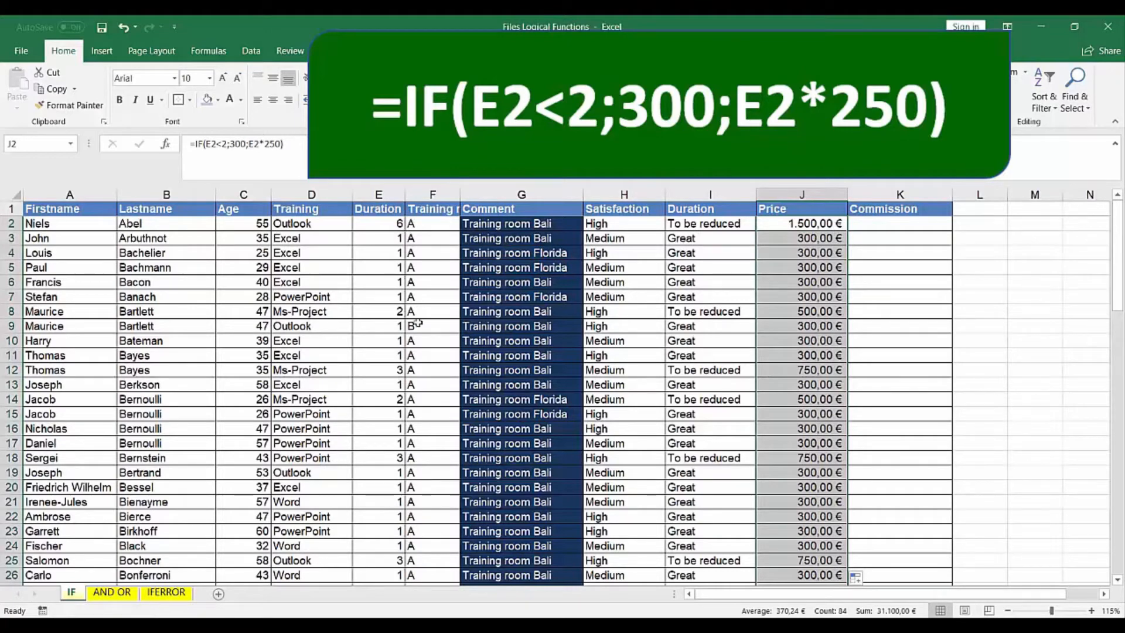
click(389, 229)
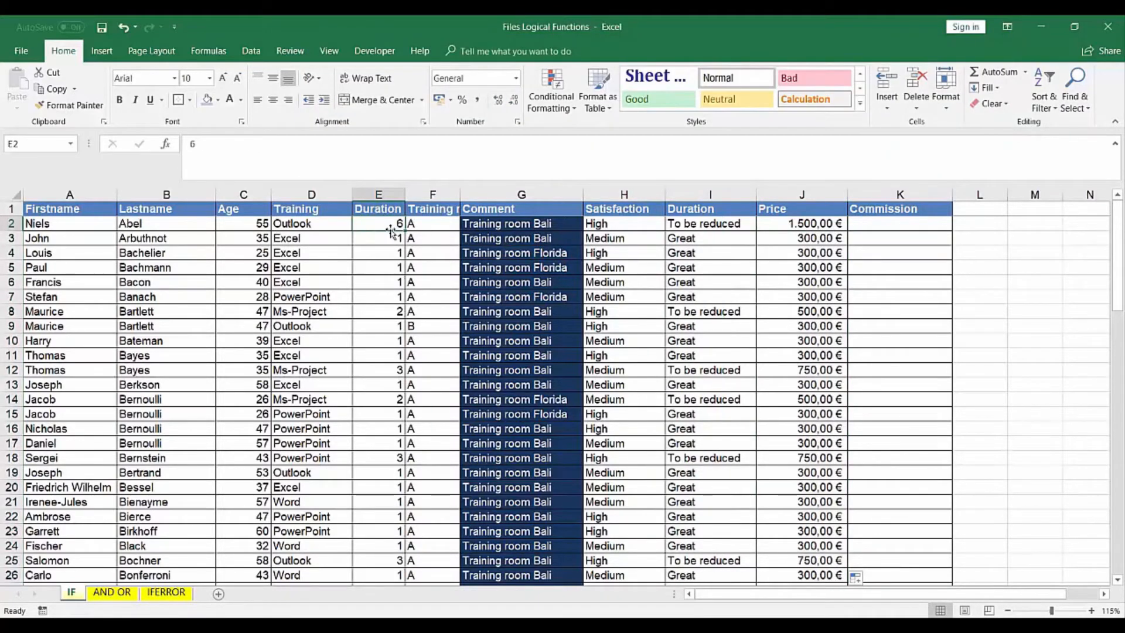
Set the training duration in cell E2 to 3.
text(3)
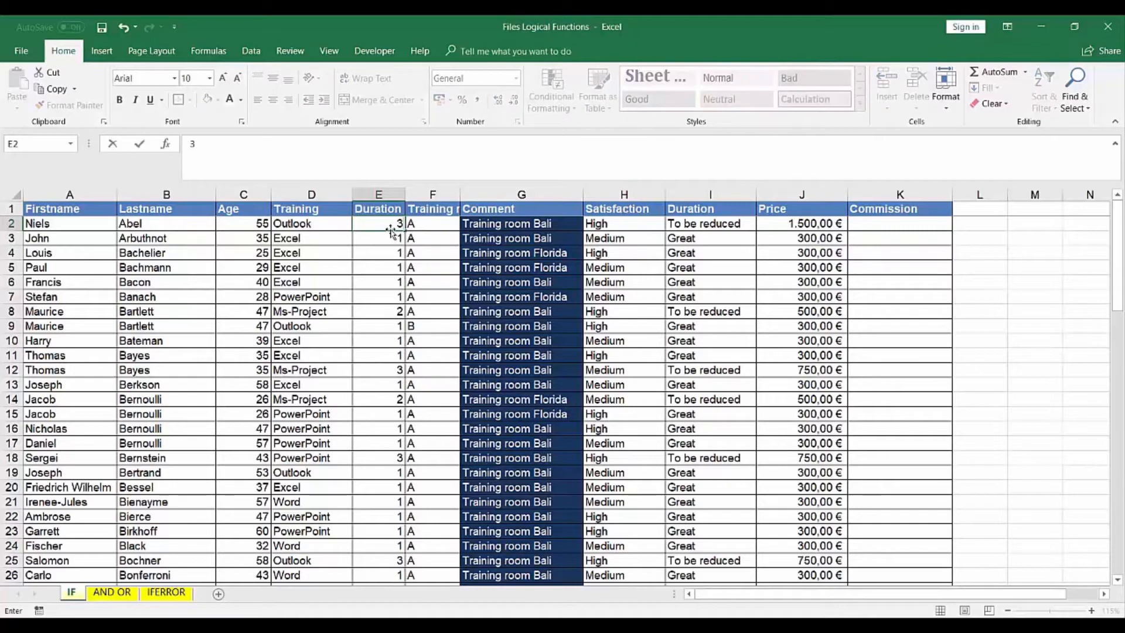
key(Return)
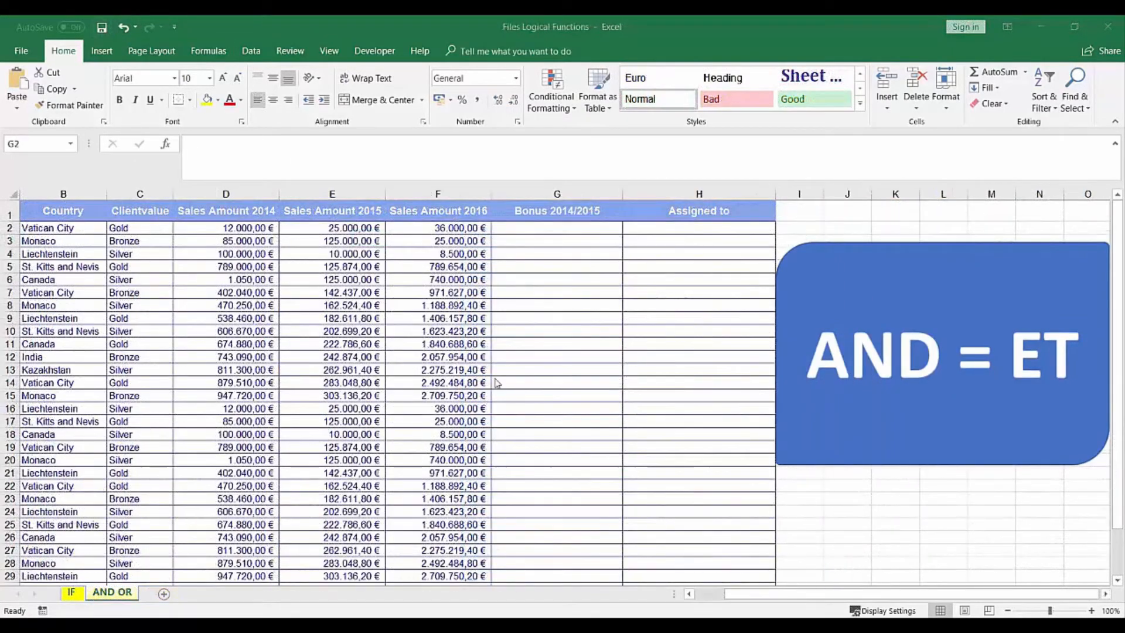
On the AND OR sheet, start an IF formula with a nested AND function in Bonus 2014/2015 cell G2.
click(544, 226)
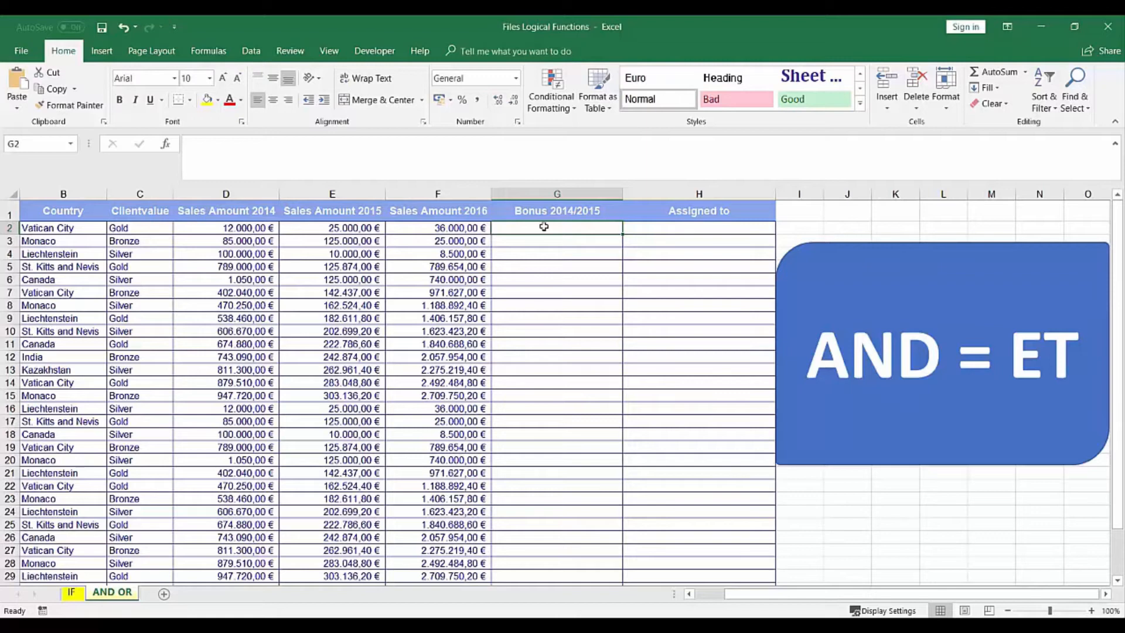
text(=)
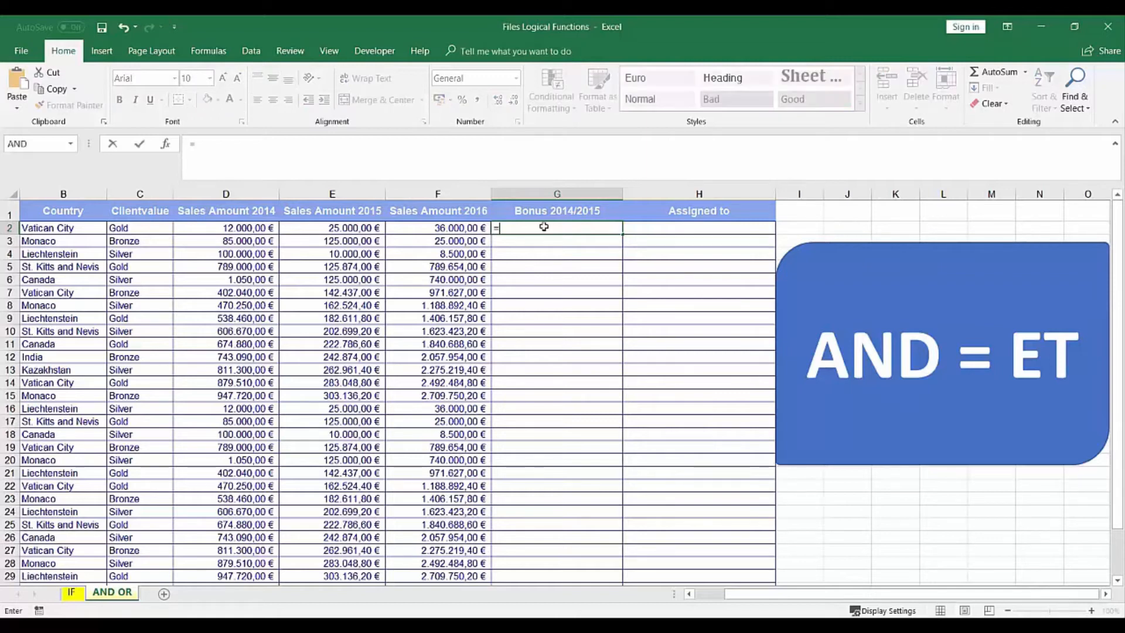
text(IF)
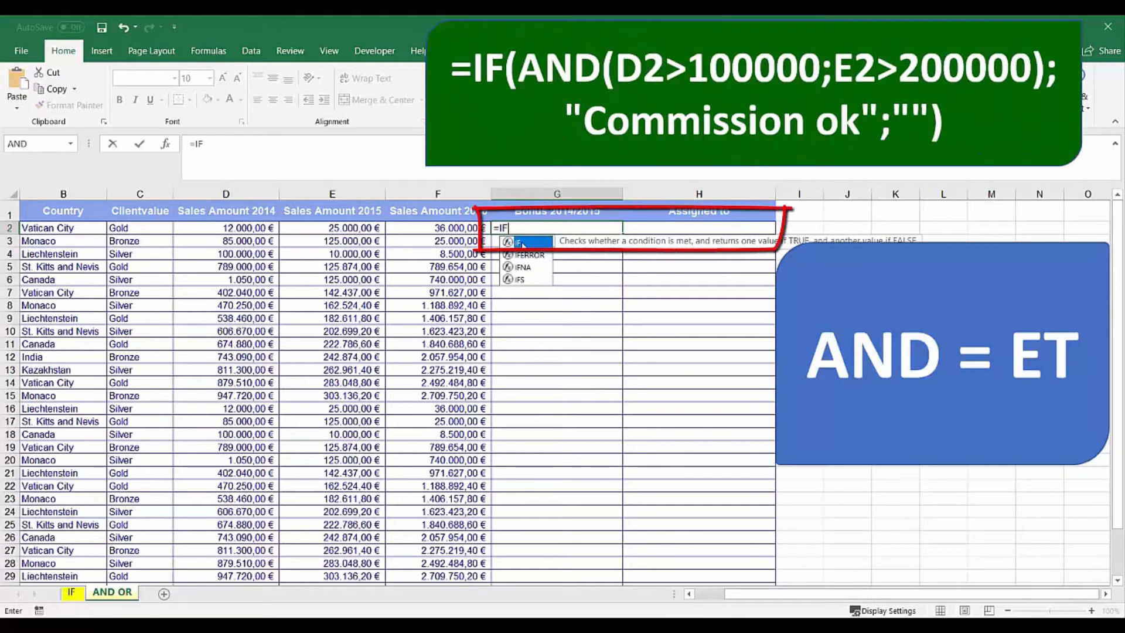
double_click(522, 242)
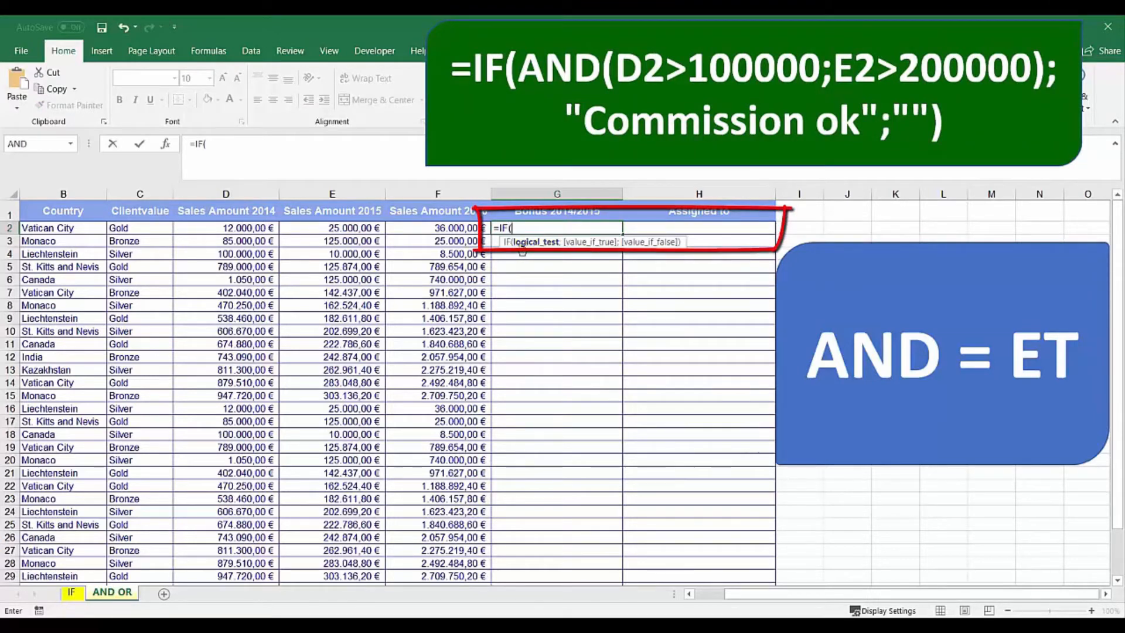
text(AND)
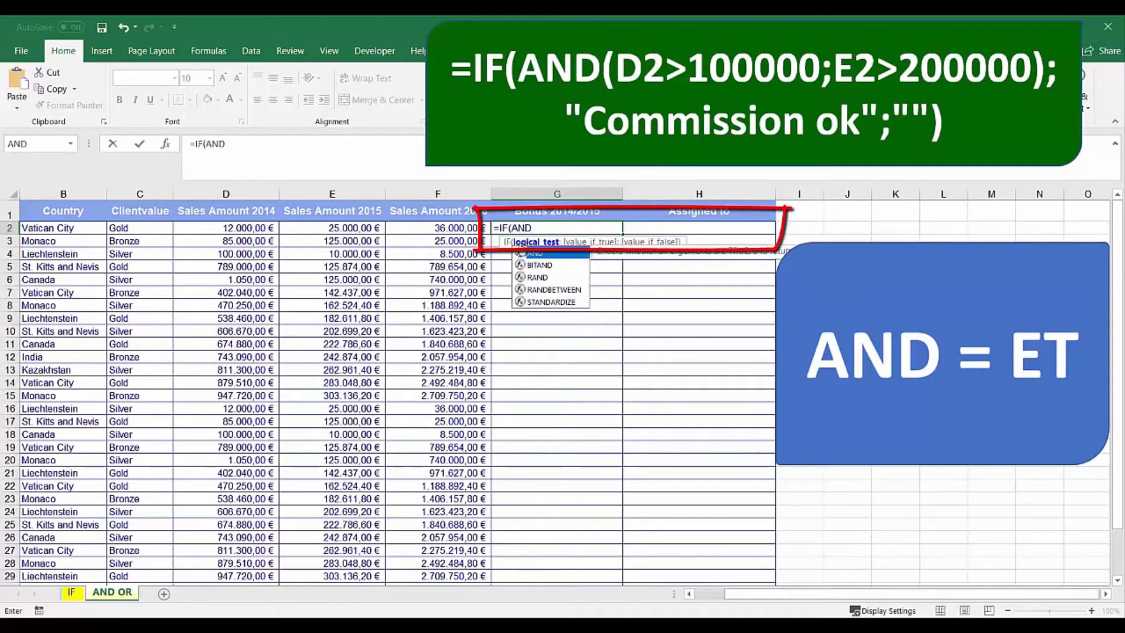
double_click(538, 253)
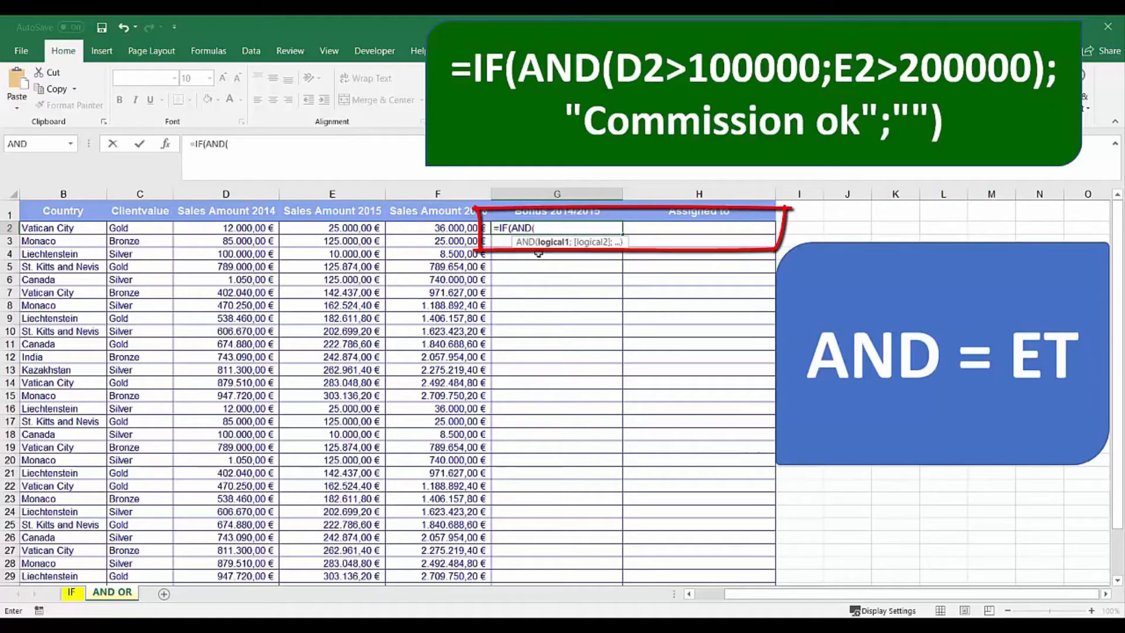
Define the AND test in G2 with the conditions D2>100000 and E2>200000, and close the AND function.
click(234, 228)
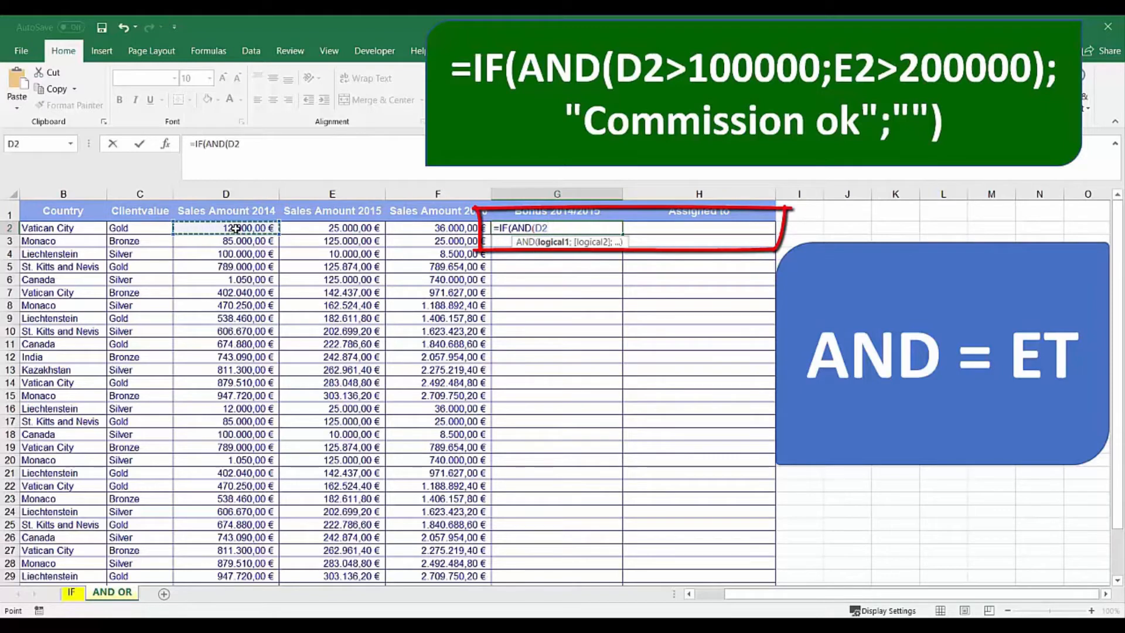
text(>)
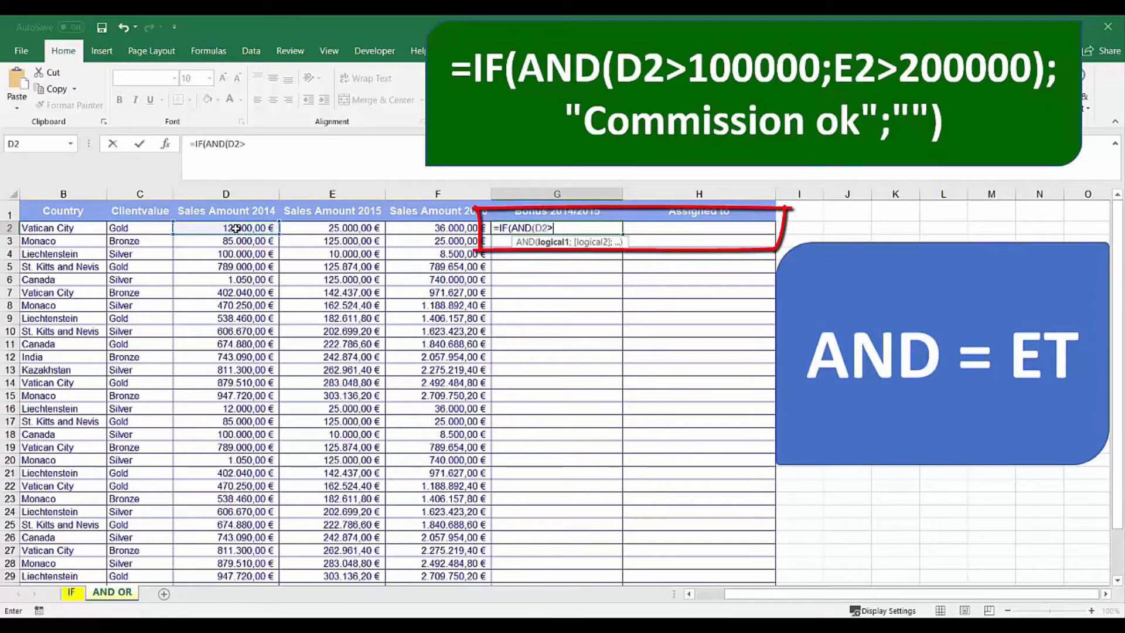
key(End)
text(100000)
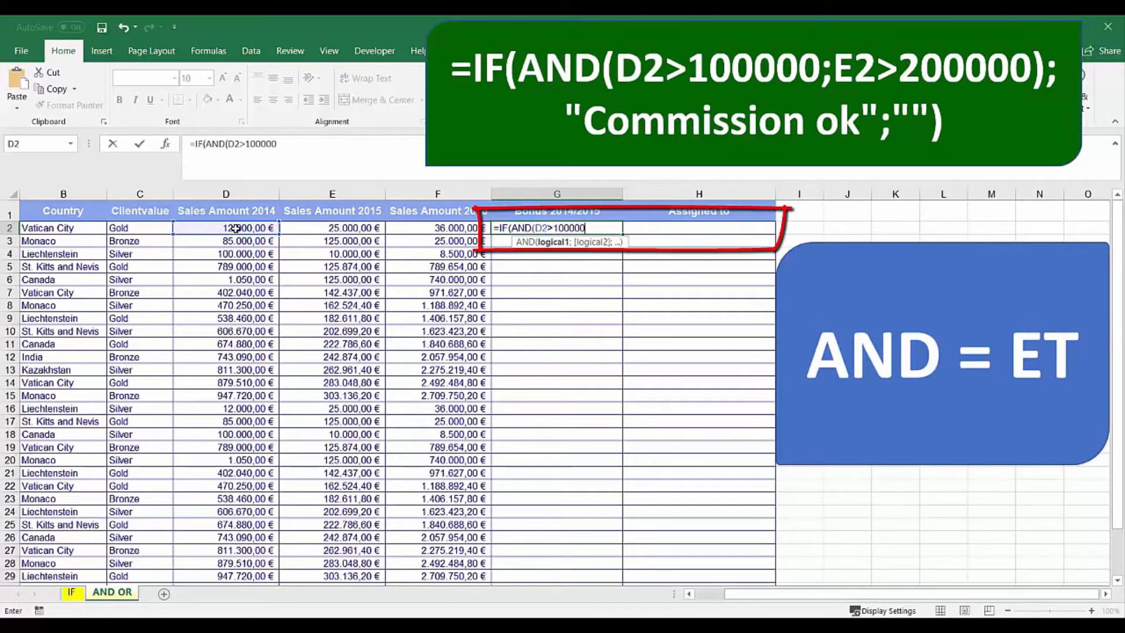
text(;)
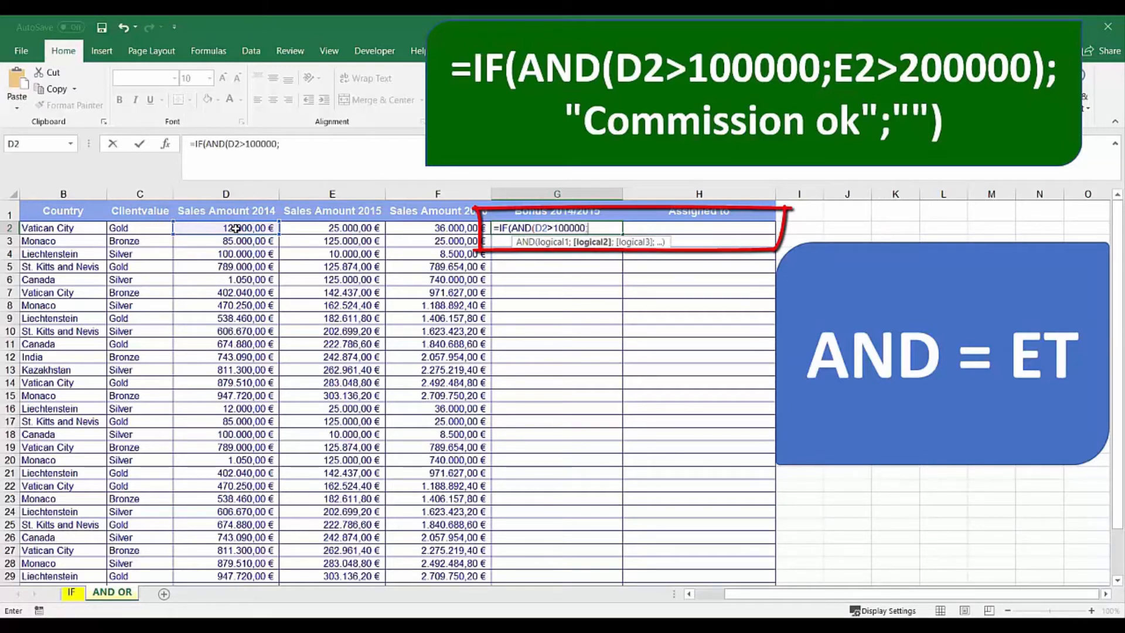
click(320, 229)
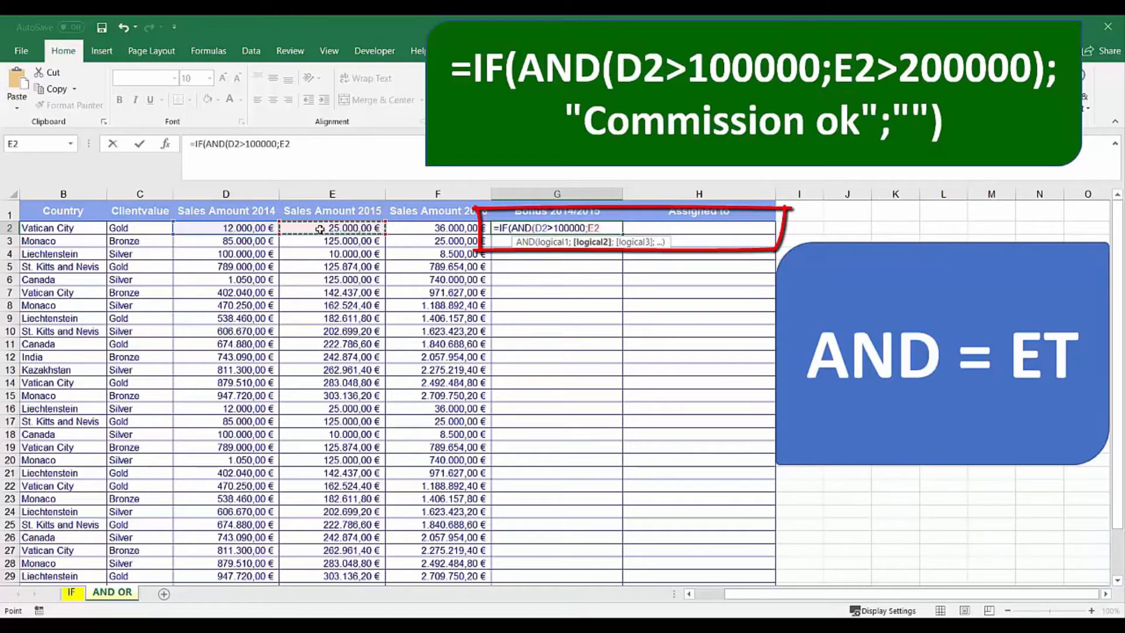
text(>)
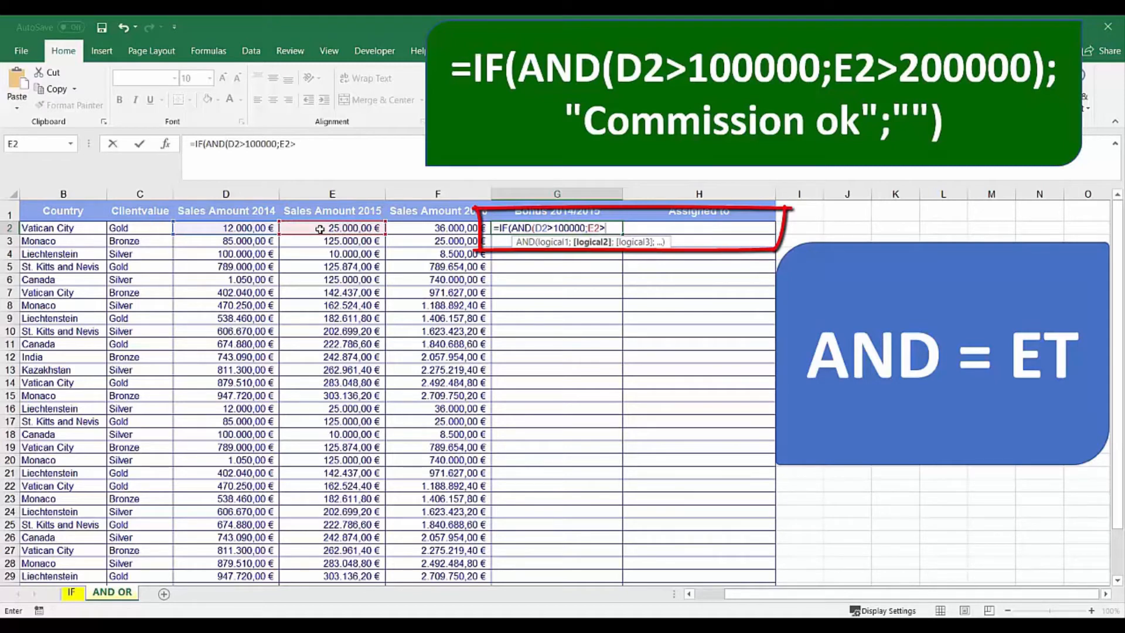
text(200000);)
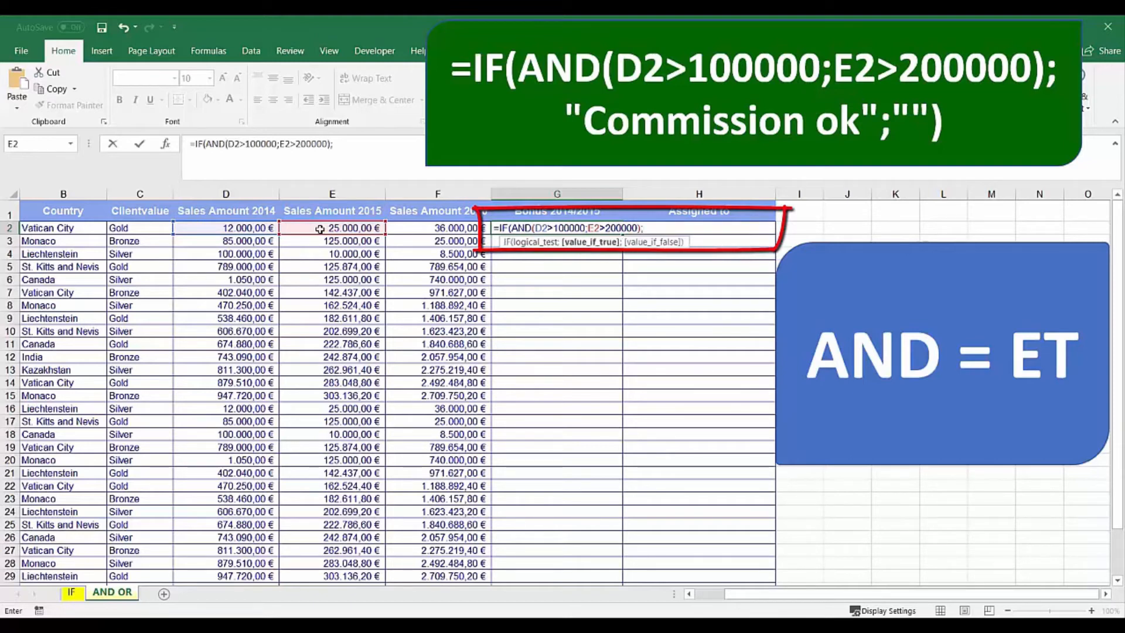
Complete the G2 formula with "Commission ok" if true and empty text if false, and fill it down the Bonus 2014/2015 column.
text("Commission ok";)
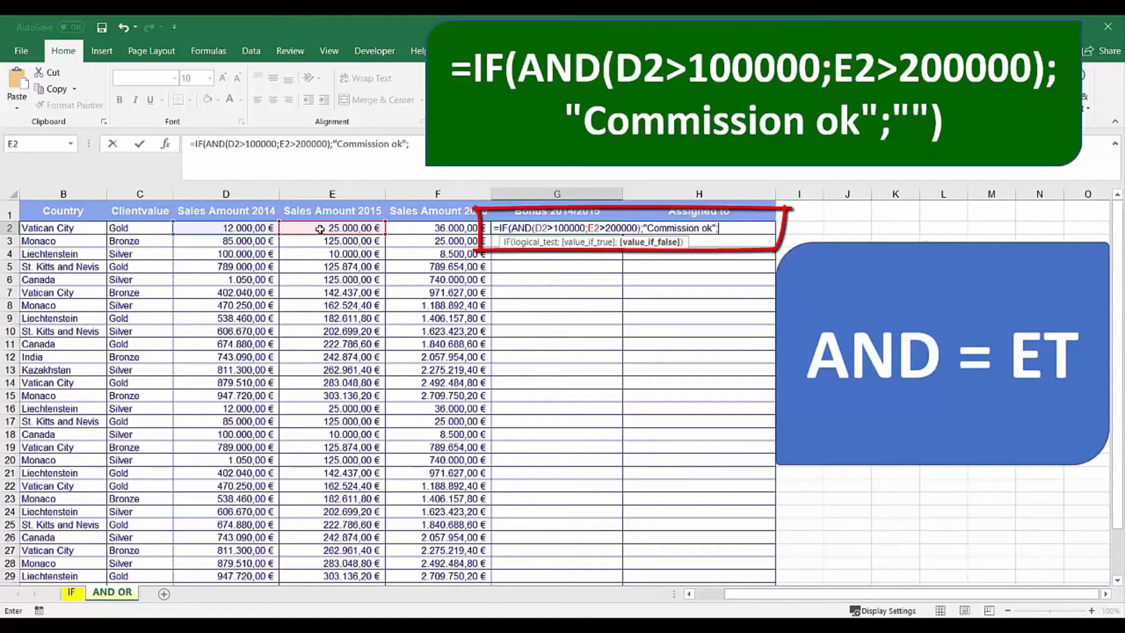
text(""))
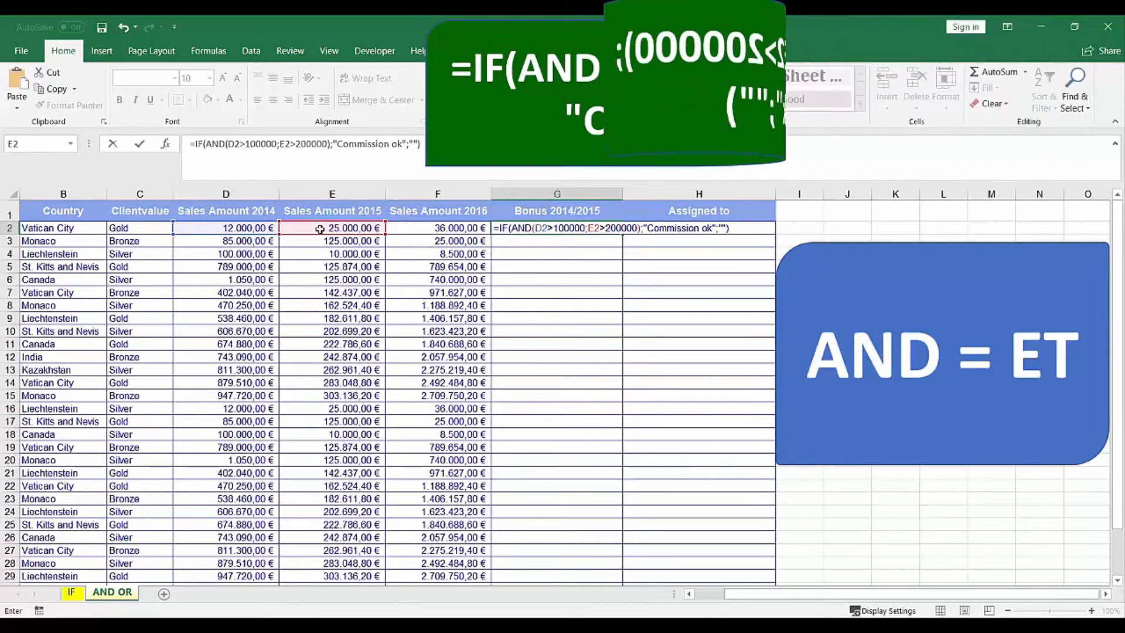
key(Return)
click(586, 227)
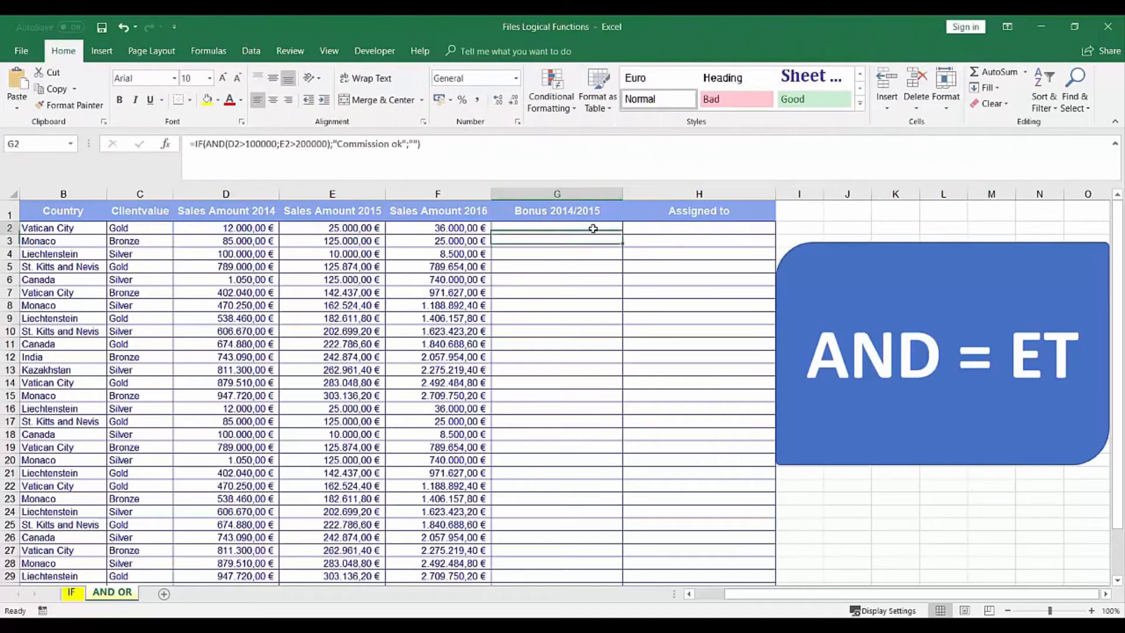
double_click(622, 234)
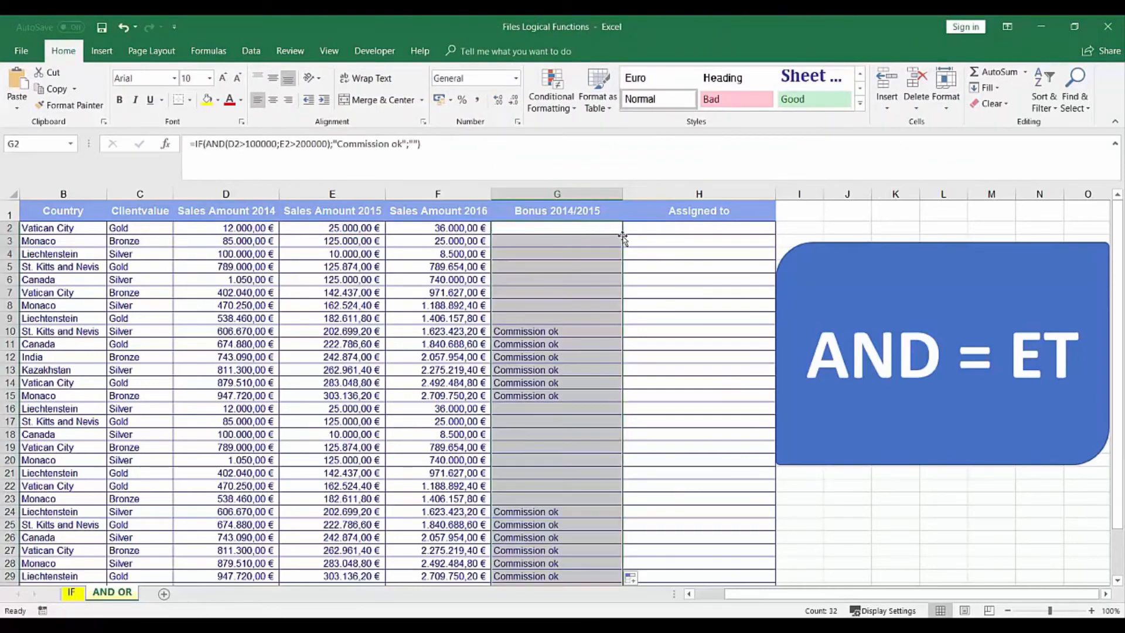
Start an IF formula with a nested OR function in Assigned to cell H2.
click(643, 226)
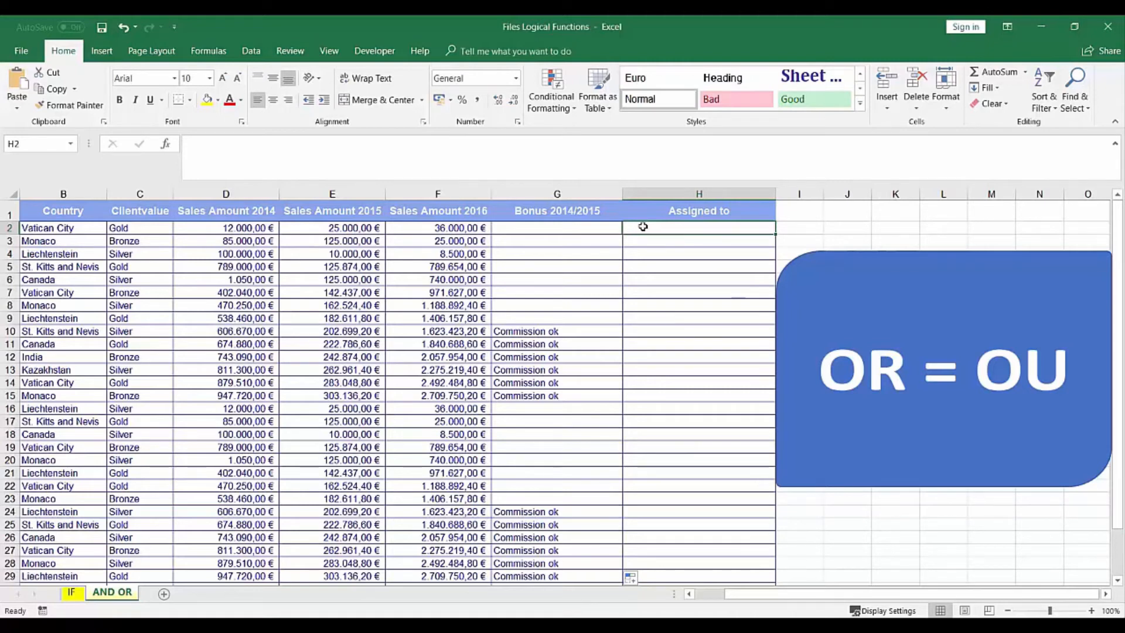
text(=)
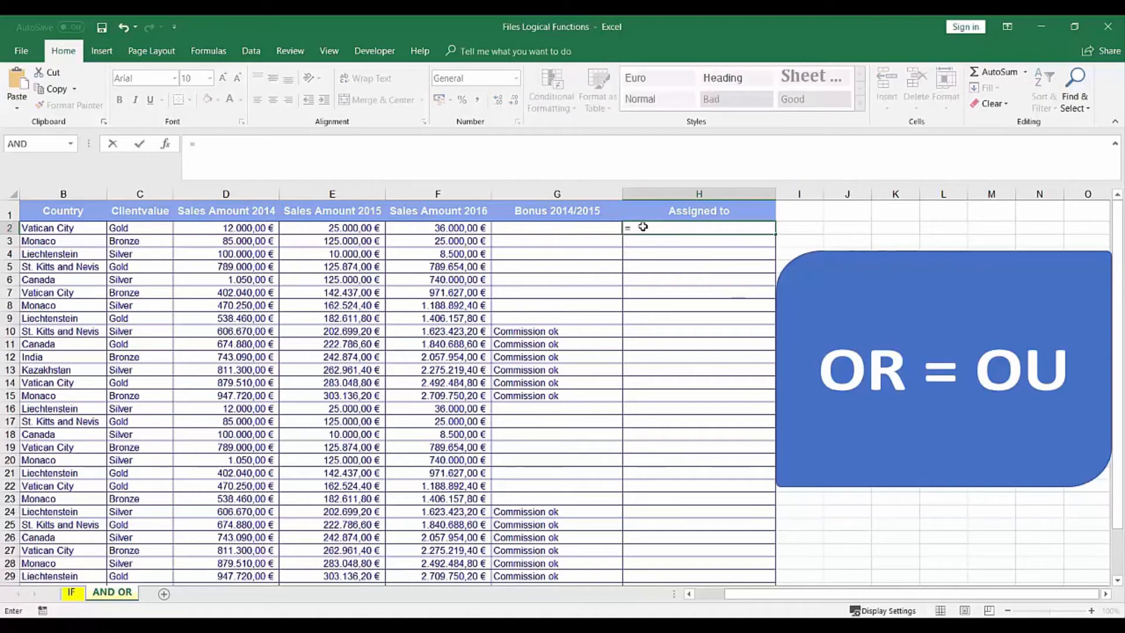
text(if)
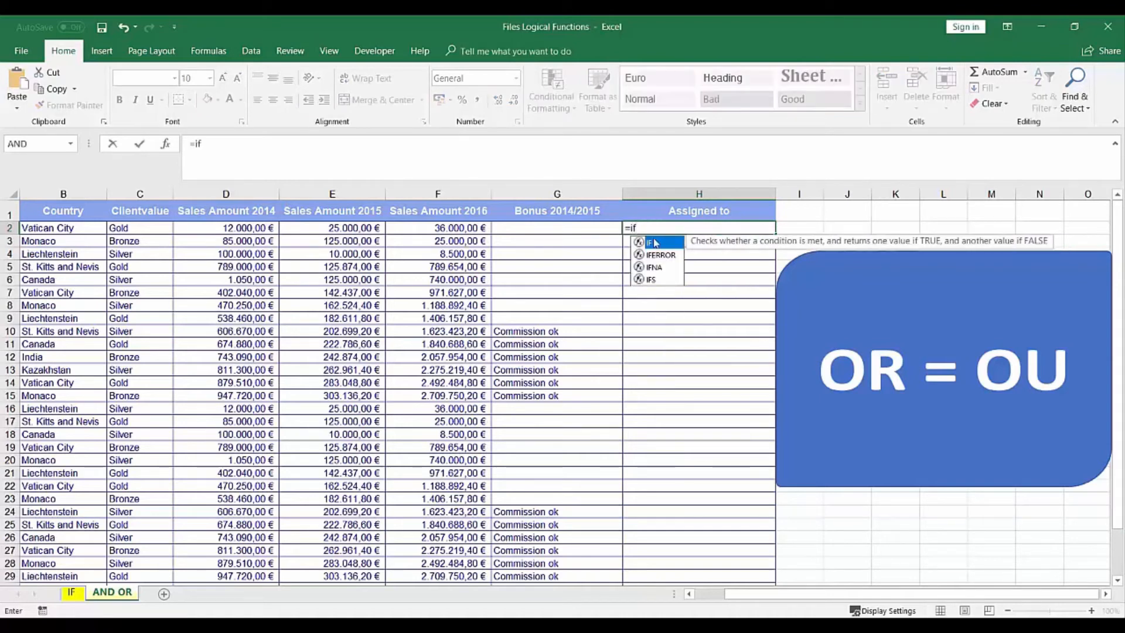
double_click(654, 242)
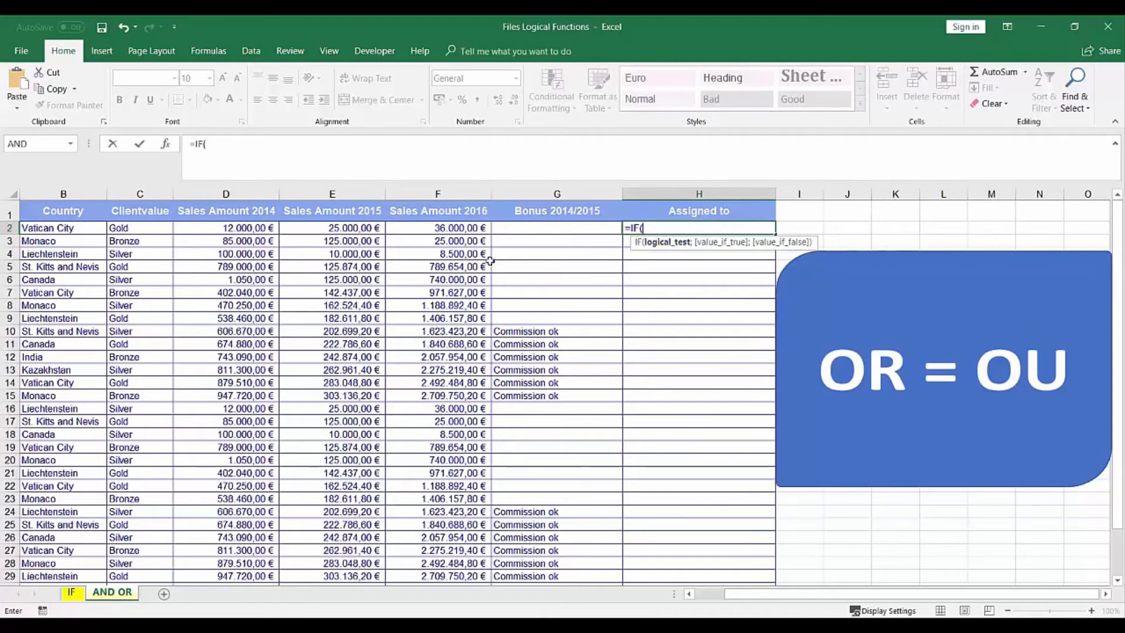
text(or)
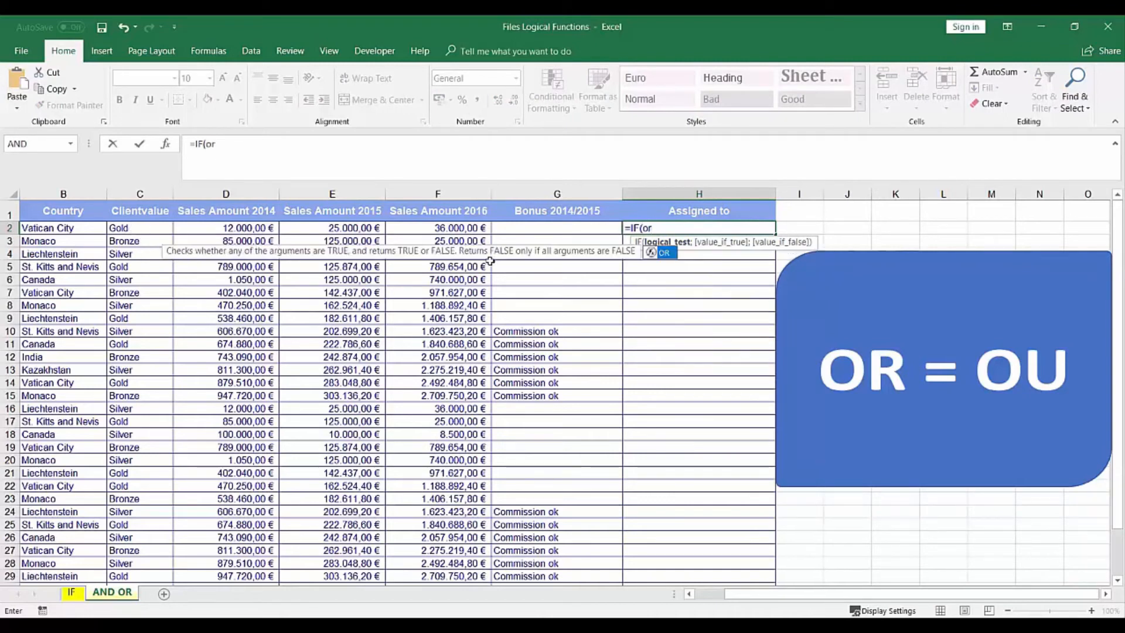
double_click(667, 252)
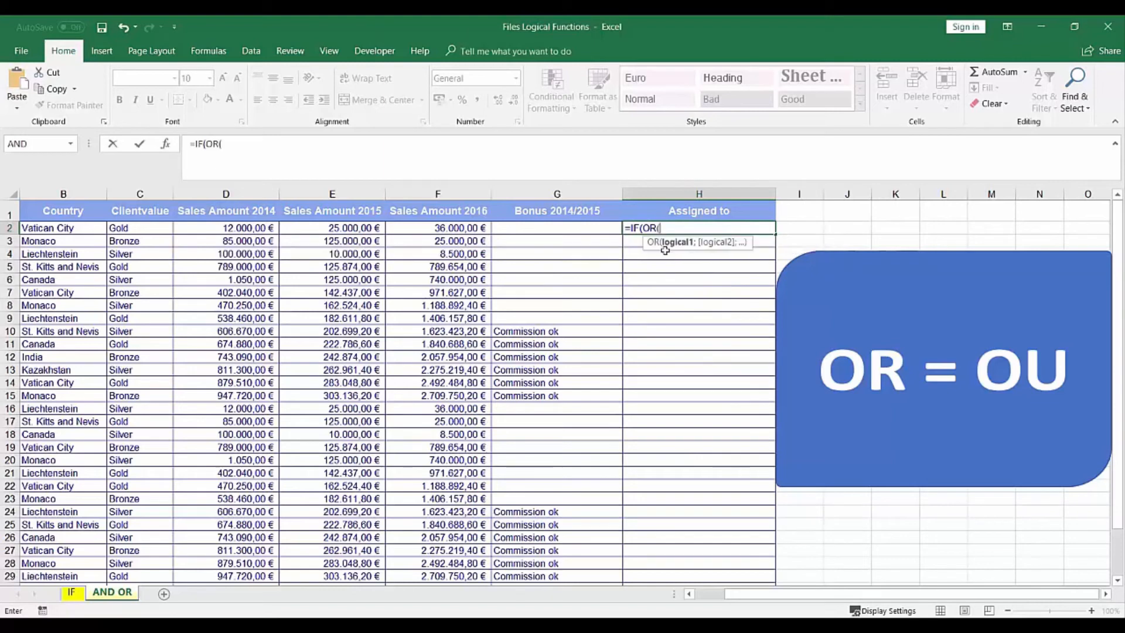
Define the OR test in H2 with the conditions C2="Gold" and C2="Bronze", and close the OR function.
click(143, 228)
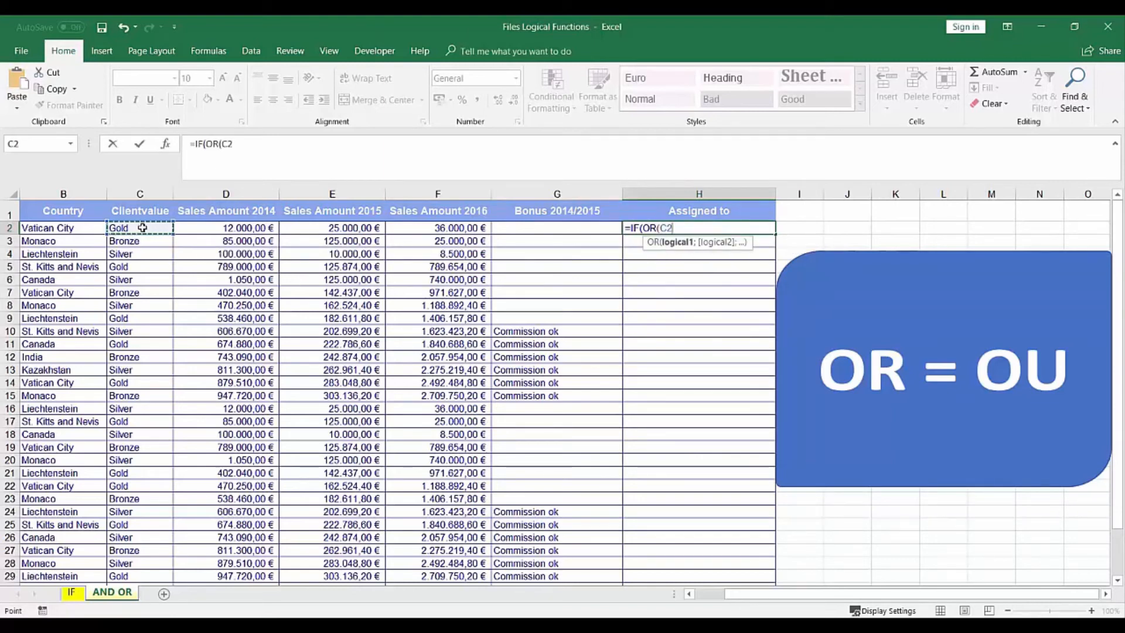
text(=)
text("G)
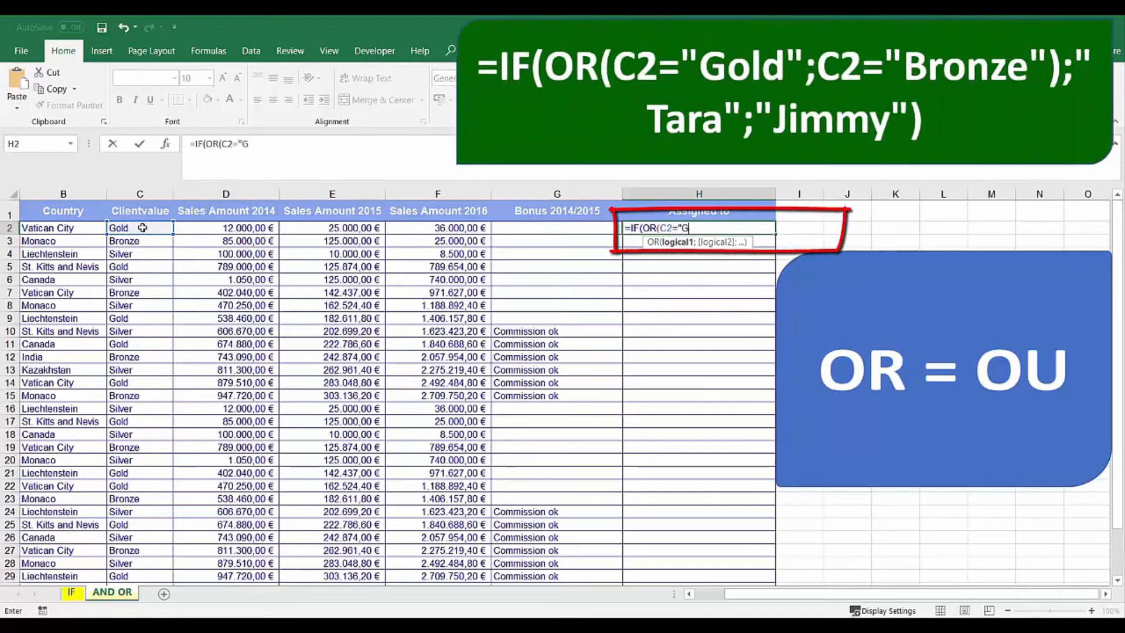
text(old")
text(;)
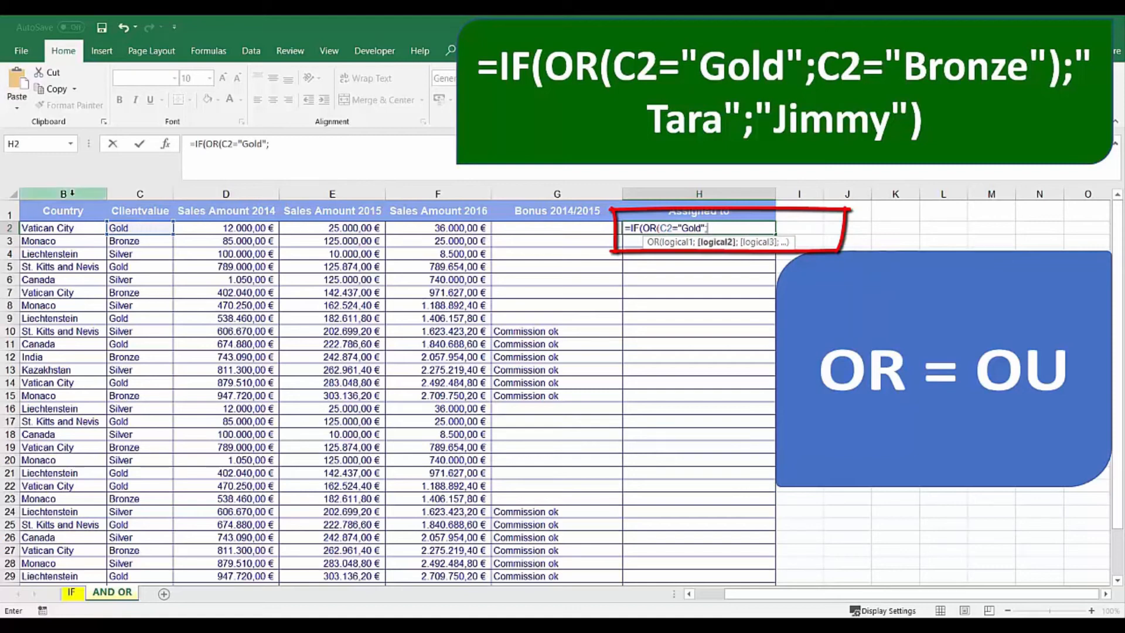
click(134, 229)
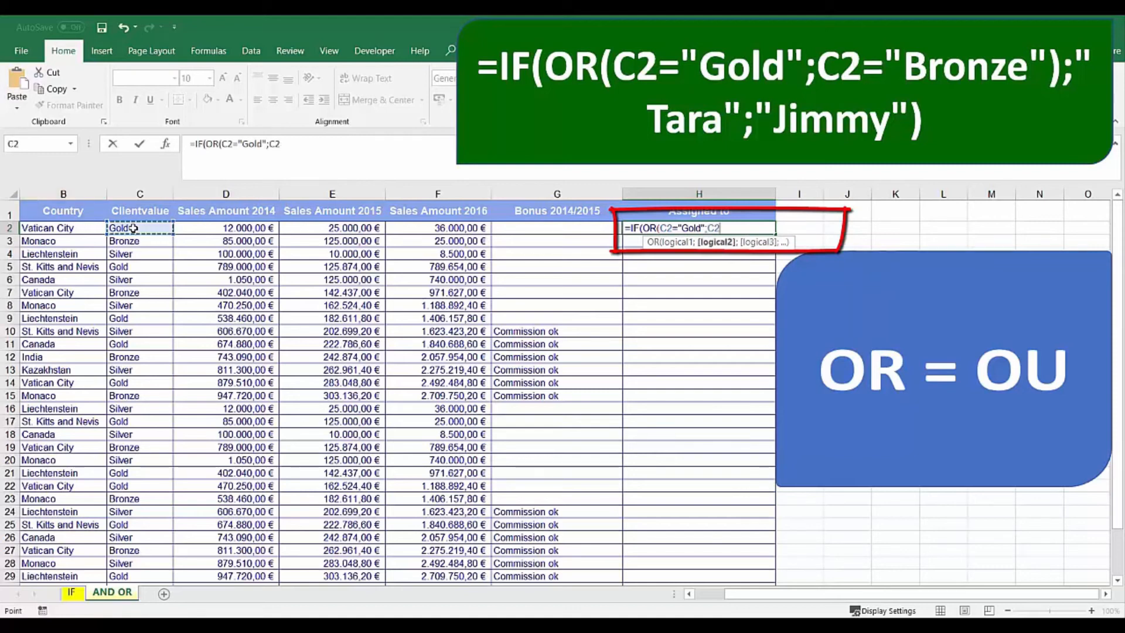
text(=)
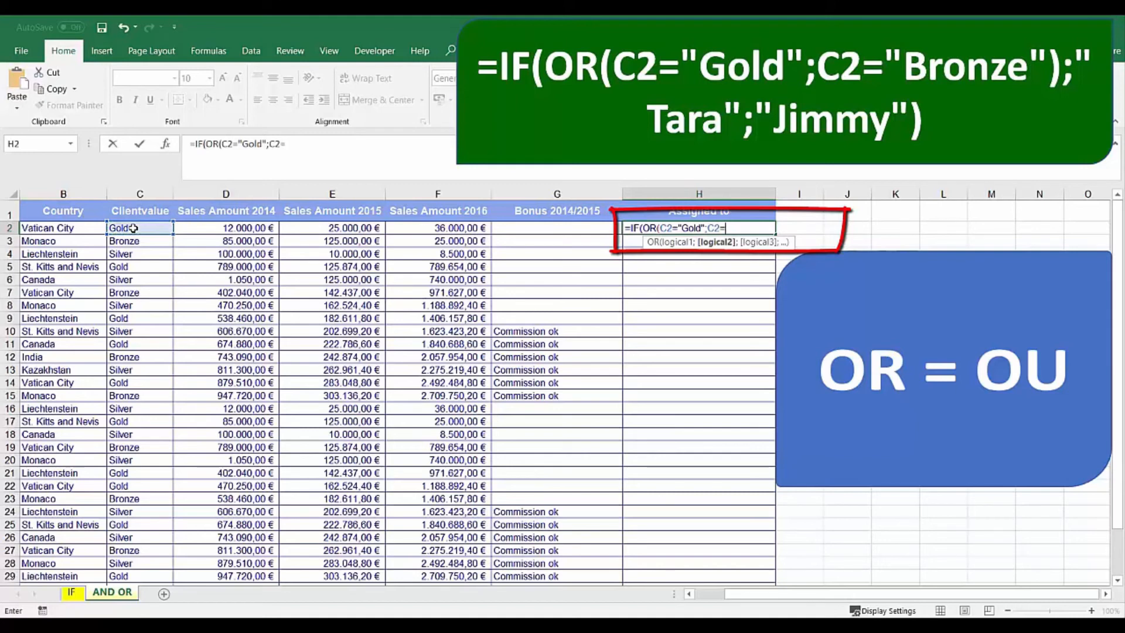
text("Bronze")
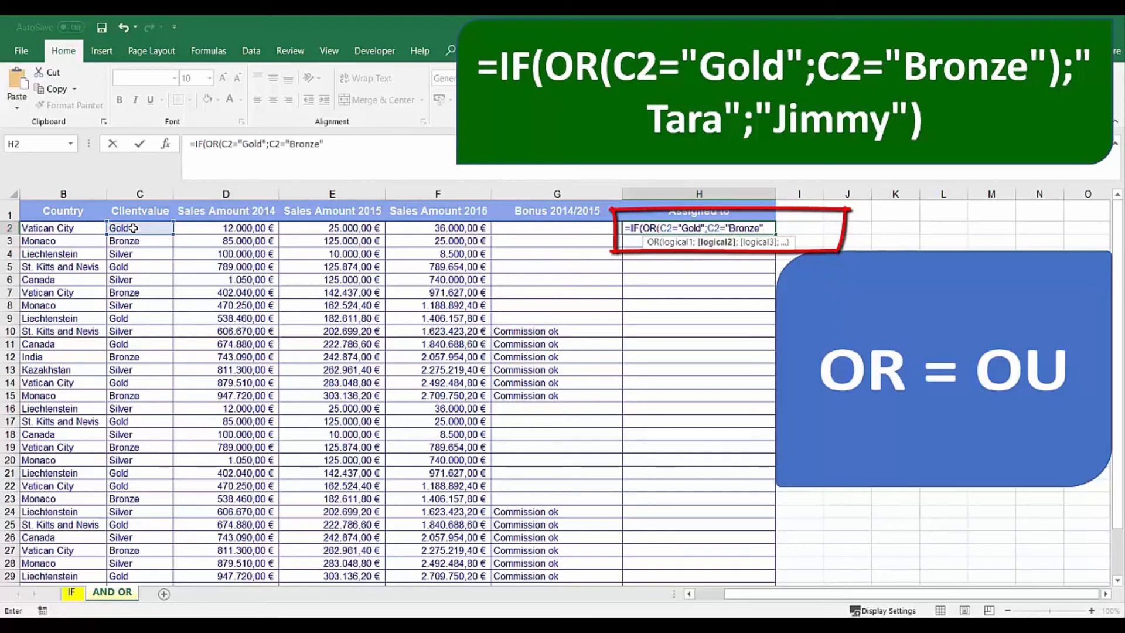
text();)
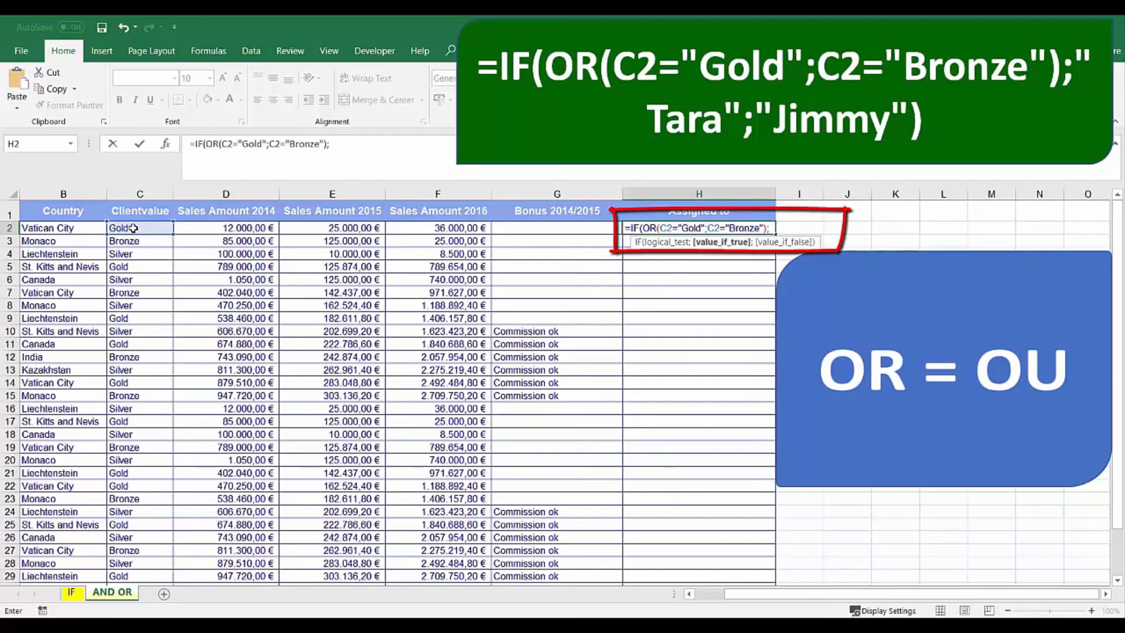
Complete the H2 formula with the first assignee's name if true and the second's if false, and fill it down the Assigned to column.
text("Tara";)
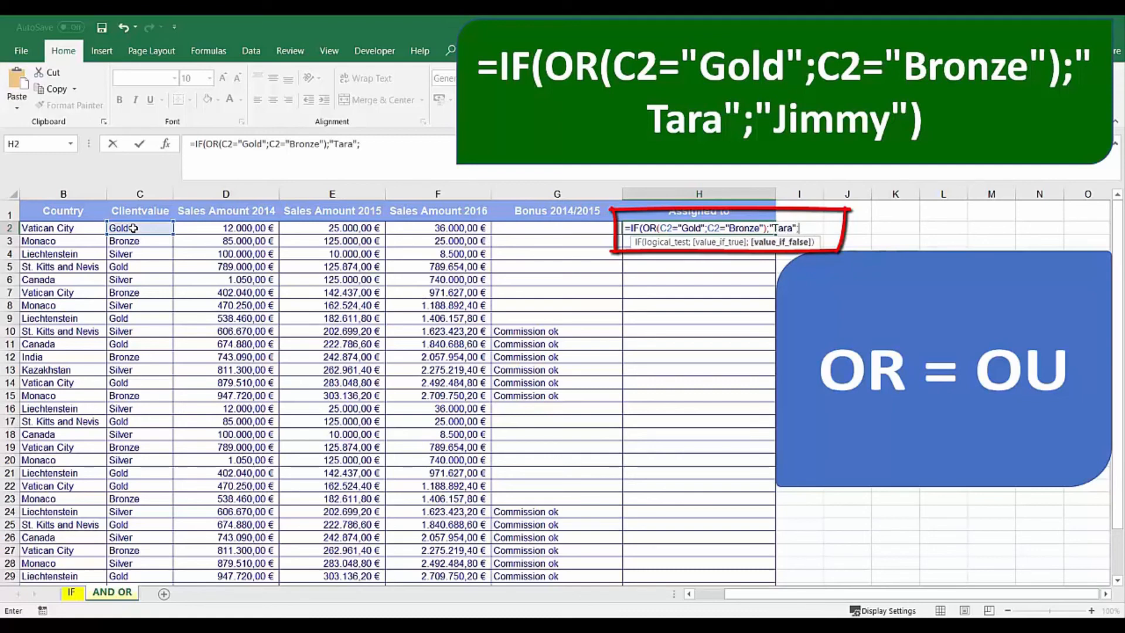
text("Jimmy"))
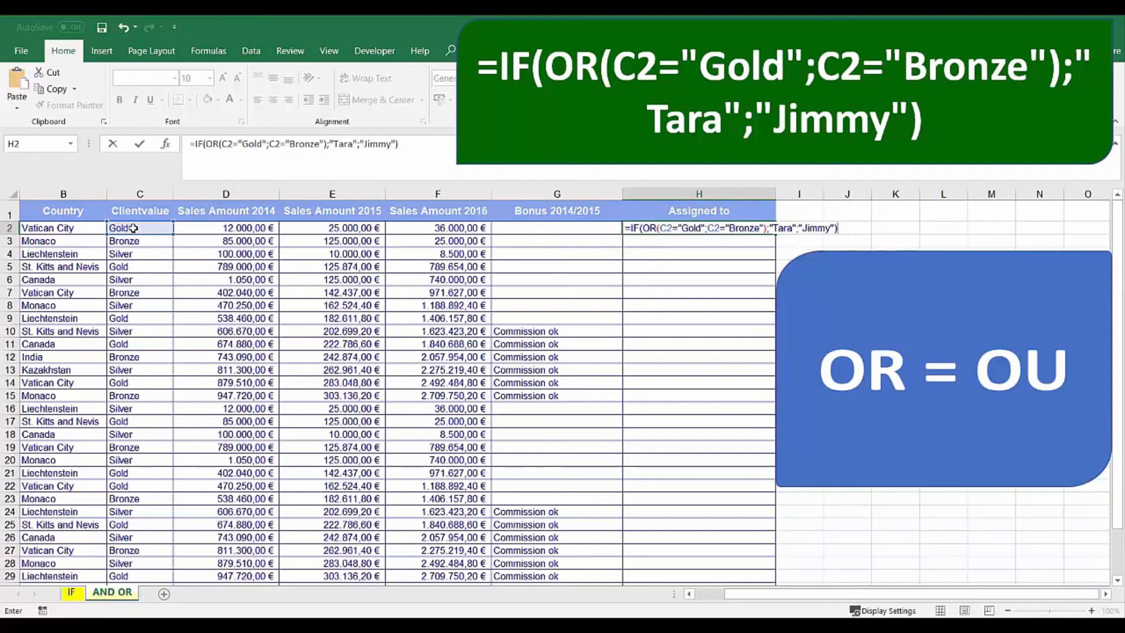
key(Return)
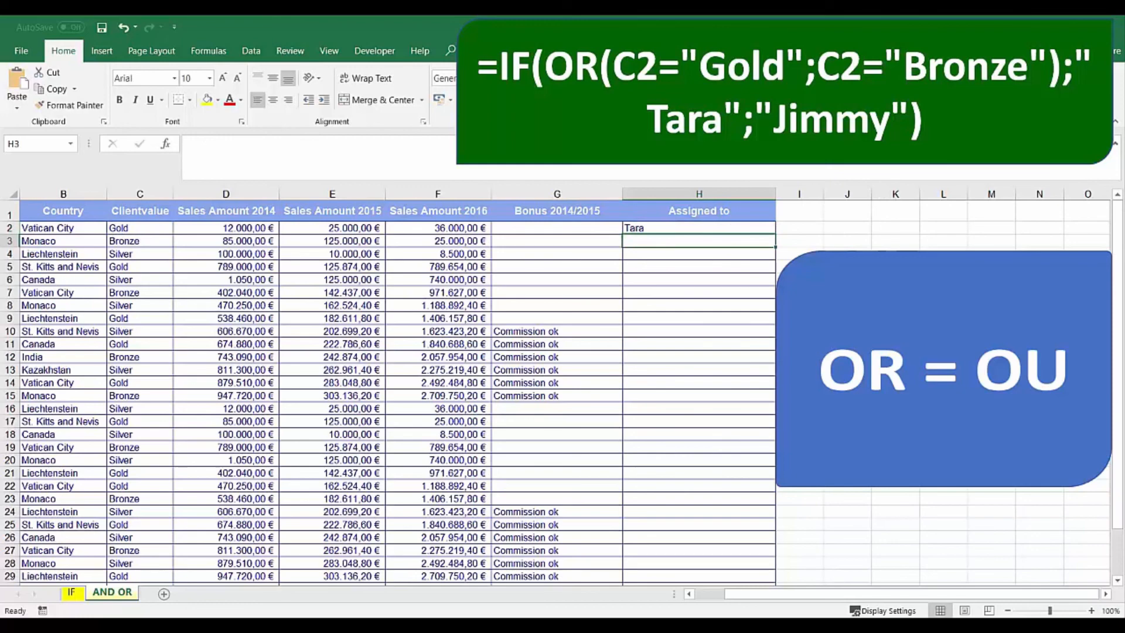
click(638, 227)
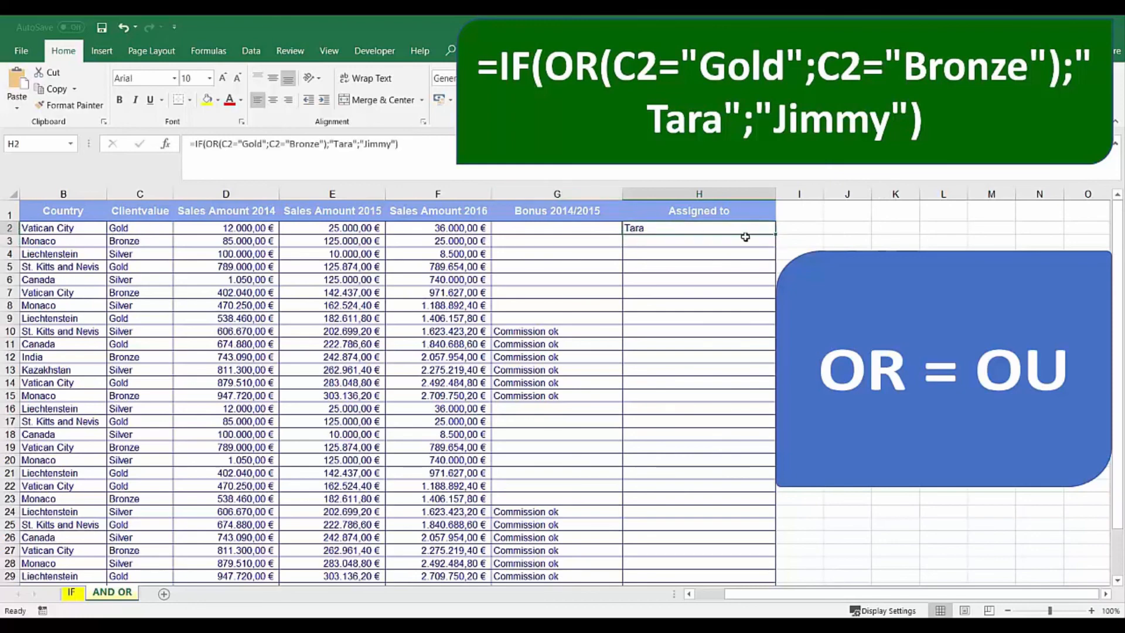
double_click(776, 237)
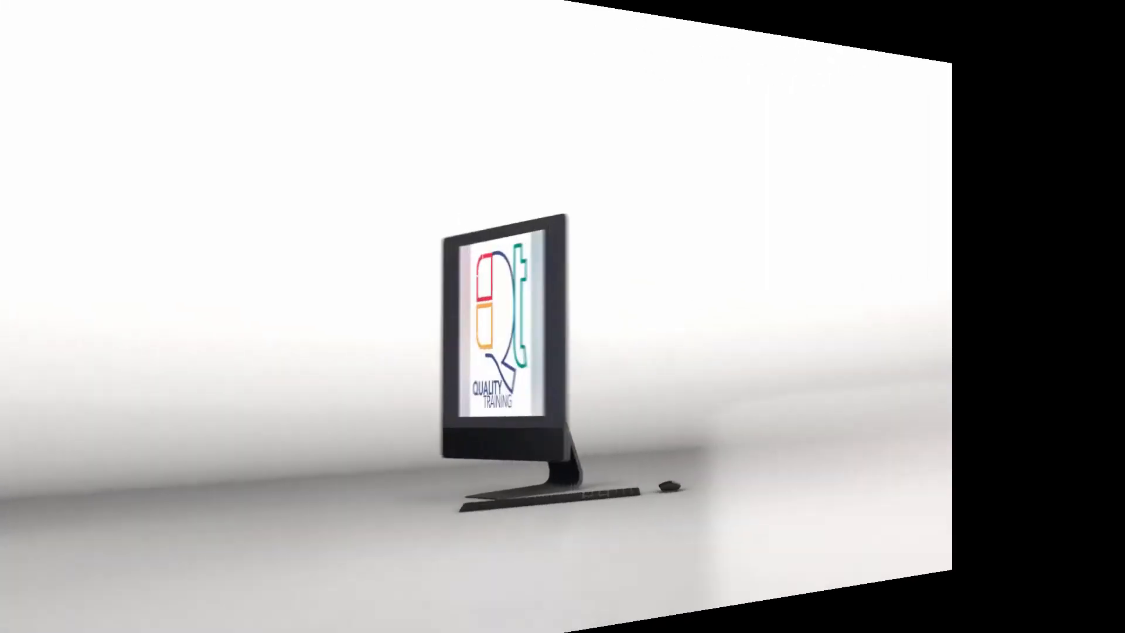